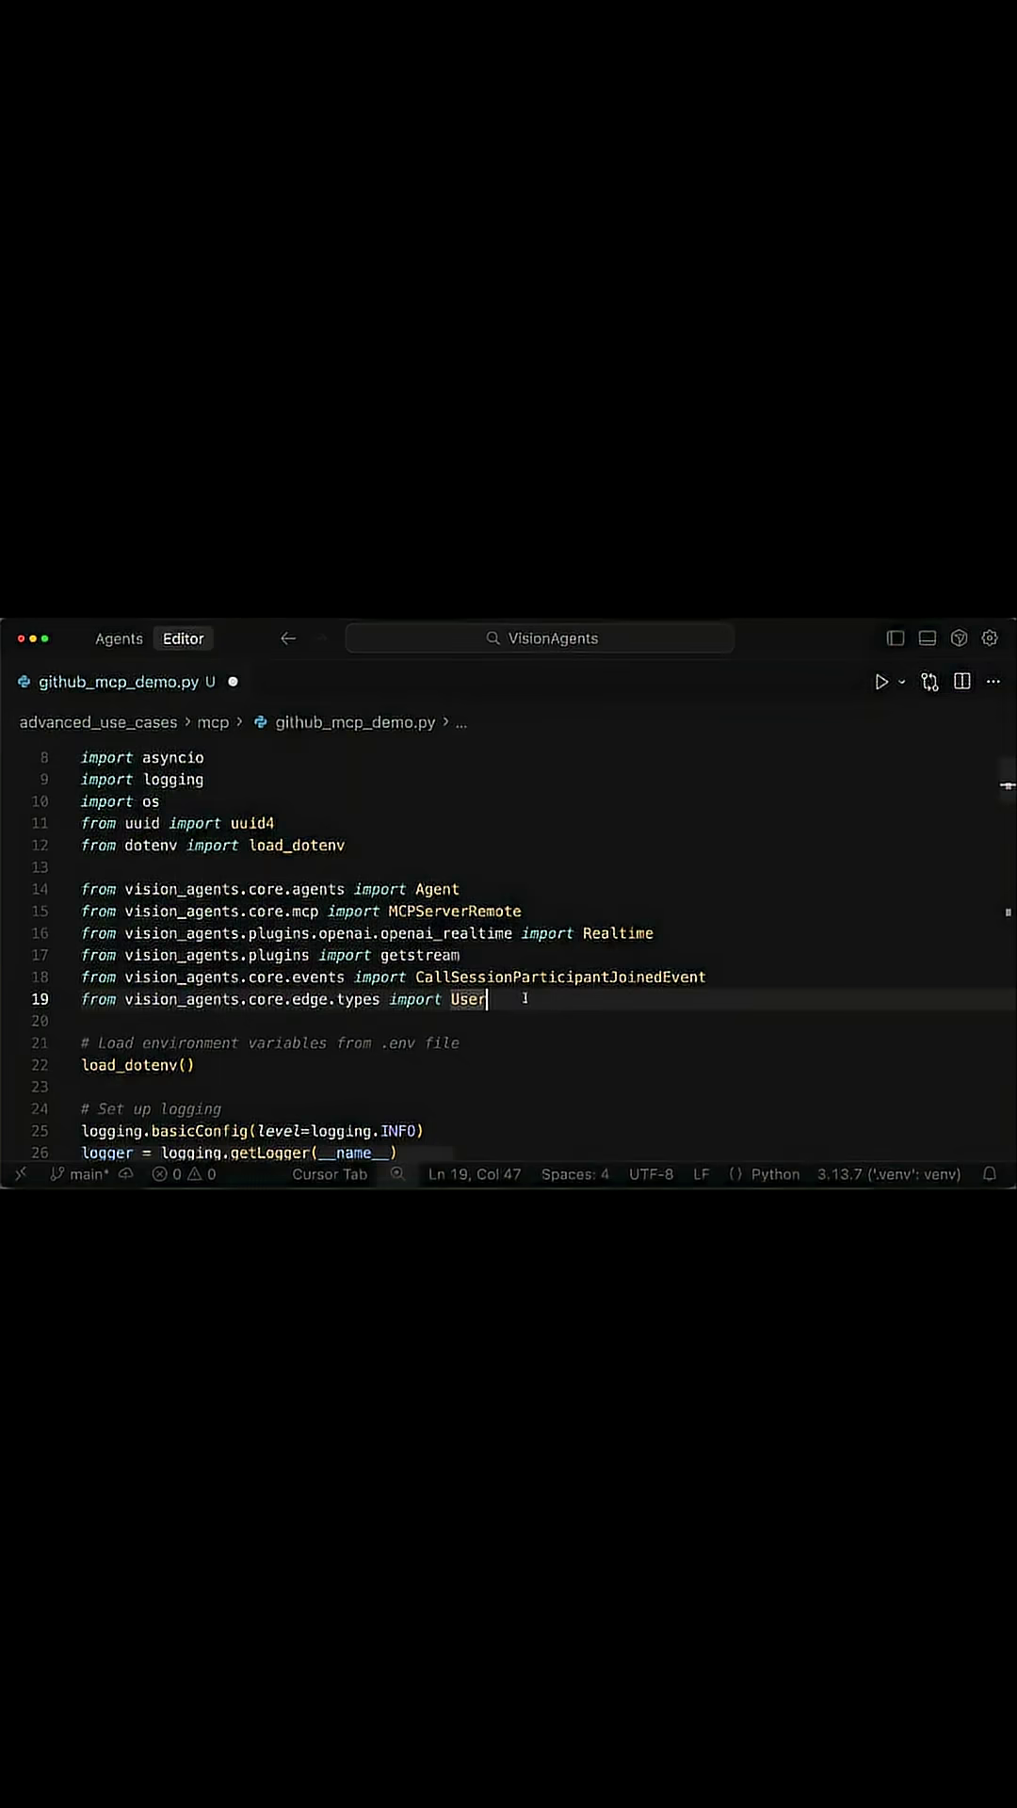
{"action": "scroll", "coordinate": [524, 999], "scroll_direction": "down", "scroll_amount": 2}
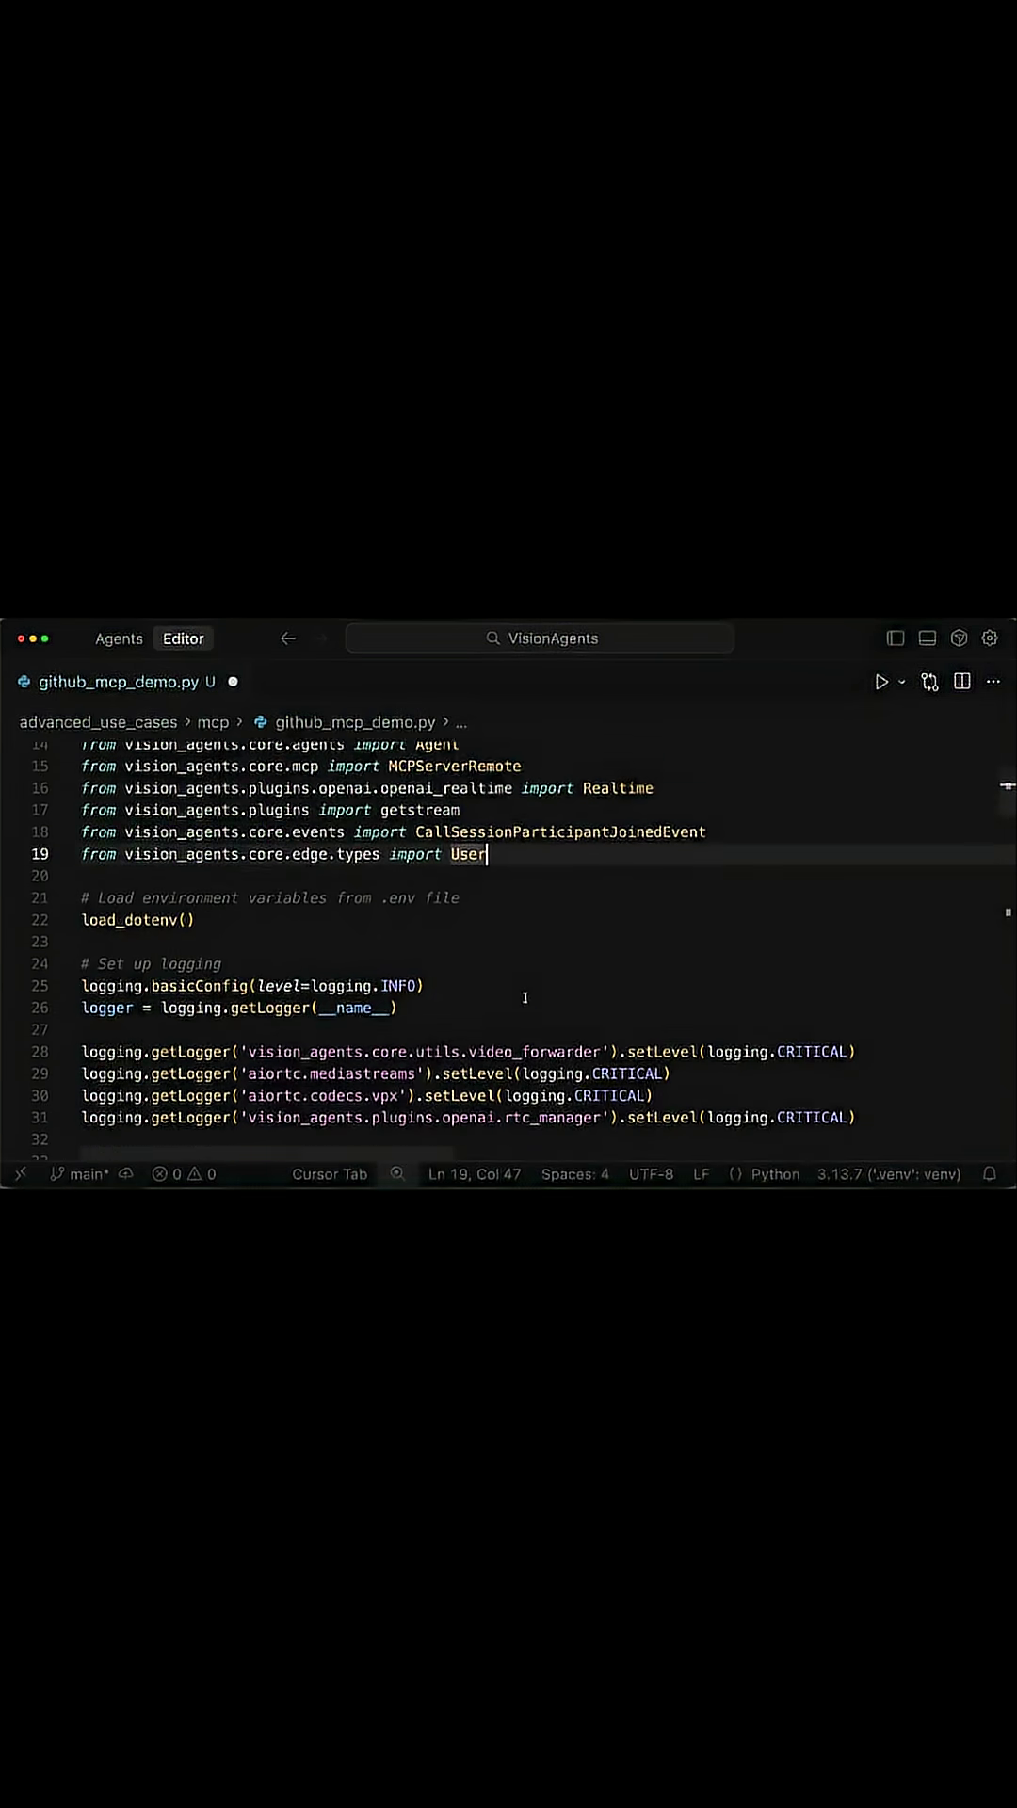
{"action": "scroll", "coordinate": [525, 999], "scroll_direction": "down", "scroll_amount": 2}
{"action": "scroll", "coordinate": [525, 998], "scroll_direction": "down", "scroll_amount": 2}
{"action": "scroll", "coordinate": [523, 999], "scroll_direction": "down", "scroll_amount": 1}
{"action": "scroll", "coordinate": [524, 999], "scroll_direction": "down", "scroll_amount": 2}
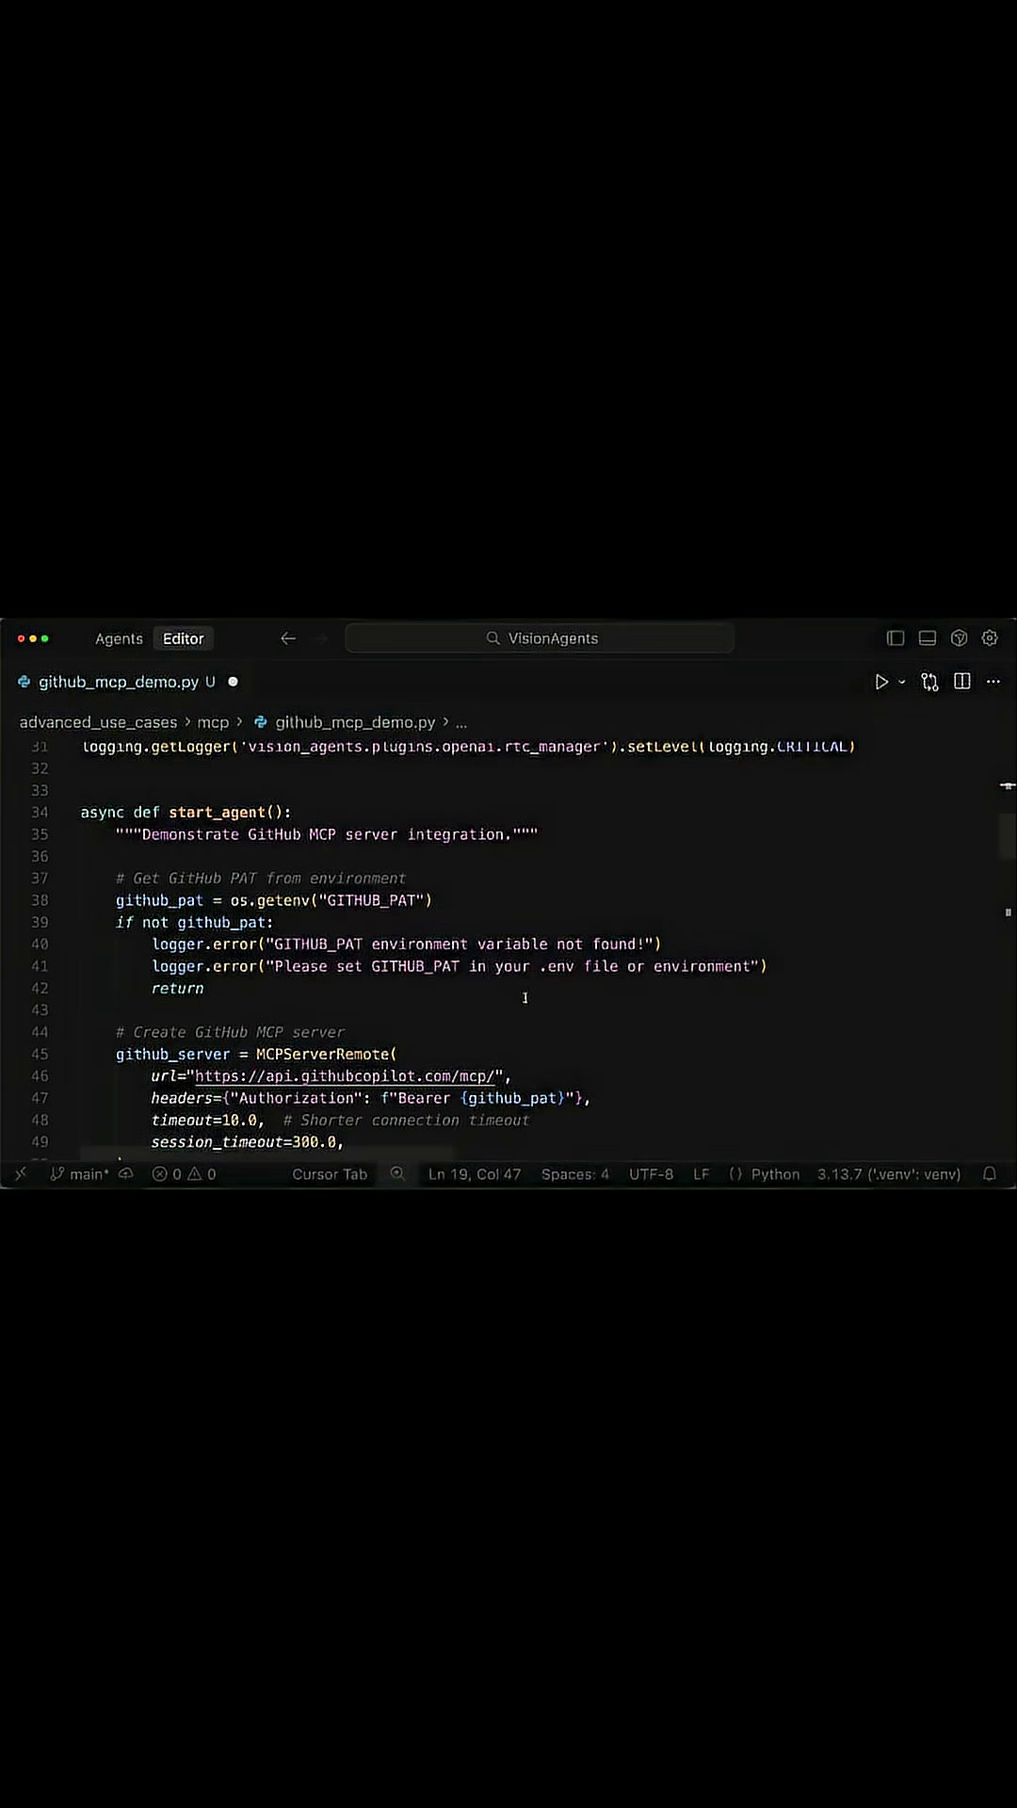
{"action": "scroll", "coordinate": [523, 999], "scroll_direction": "down", "scroll_amount": 1}
{"action": "scroll", "coordinate": [525, 998], "scroll_direction": "down", "scroll_amount": 1}
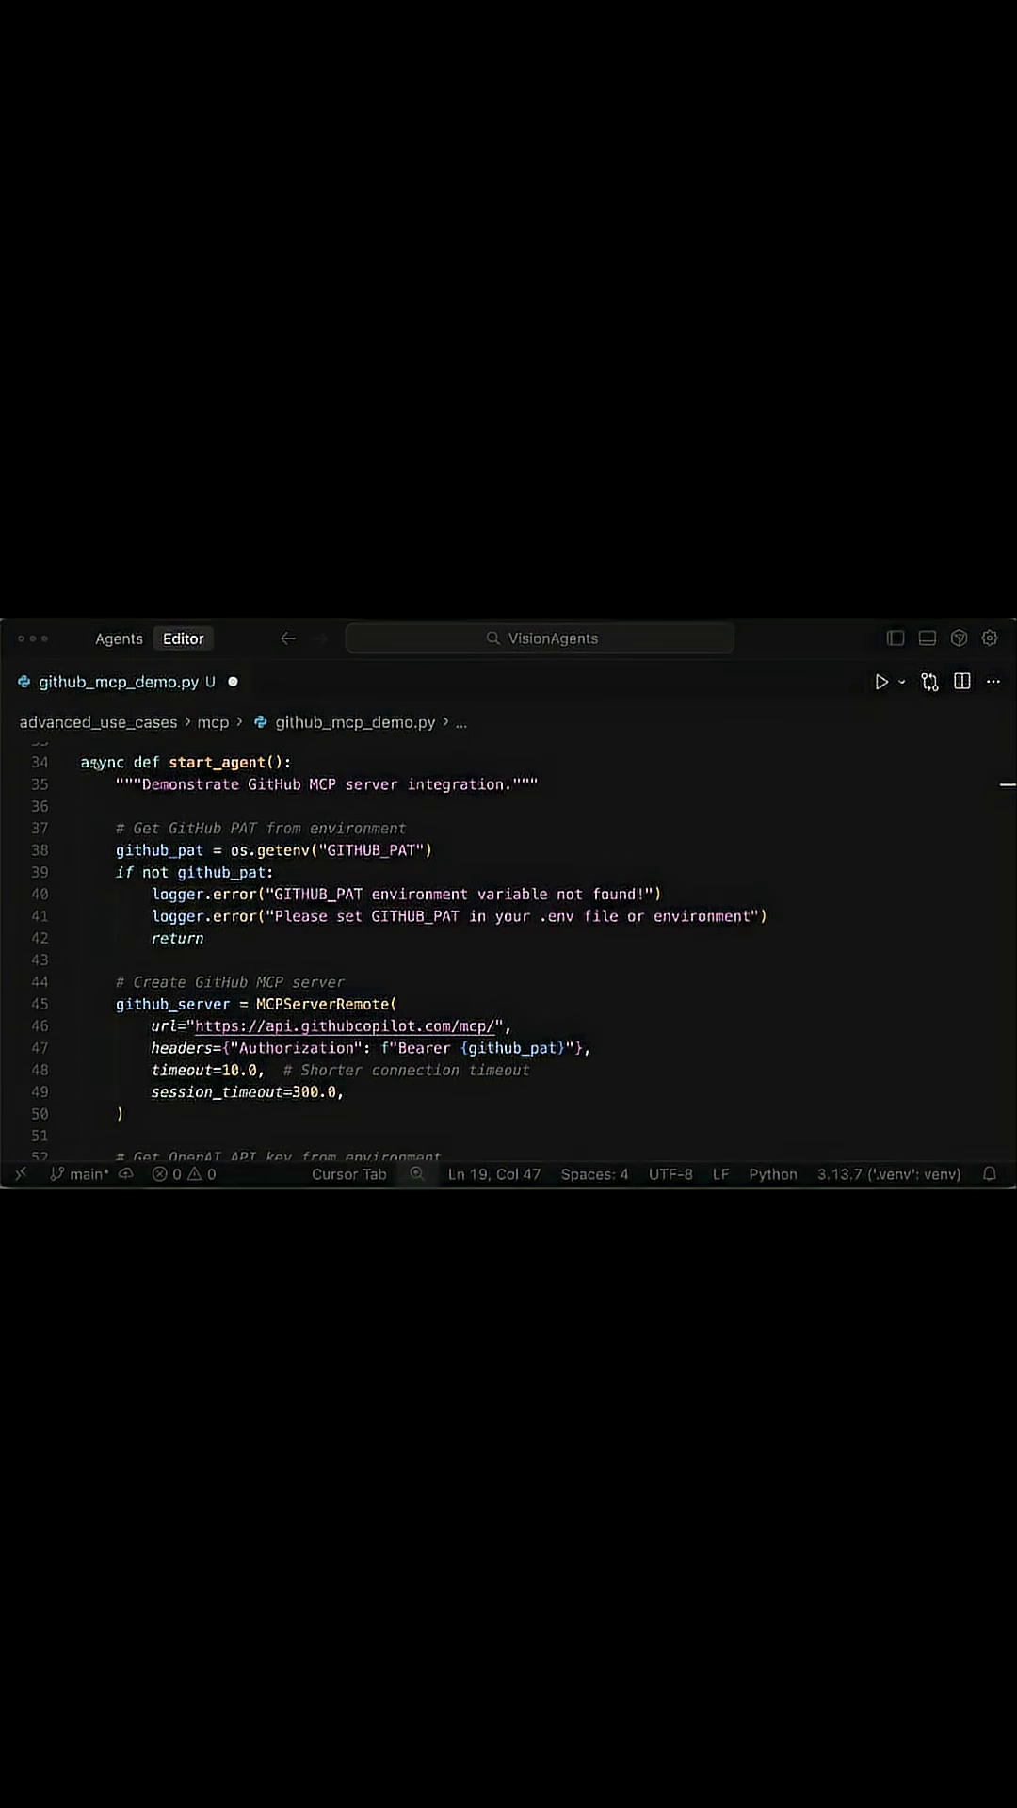
{"action": "left_click_drag", "start_coordinate": [99, 763], "coordinate": [271, 763]}
{"action": "left_click_drag", "start_coordinate": [342, 784], "coordinate": [351, 783]}
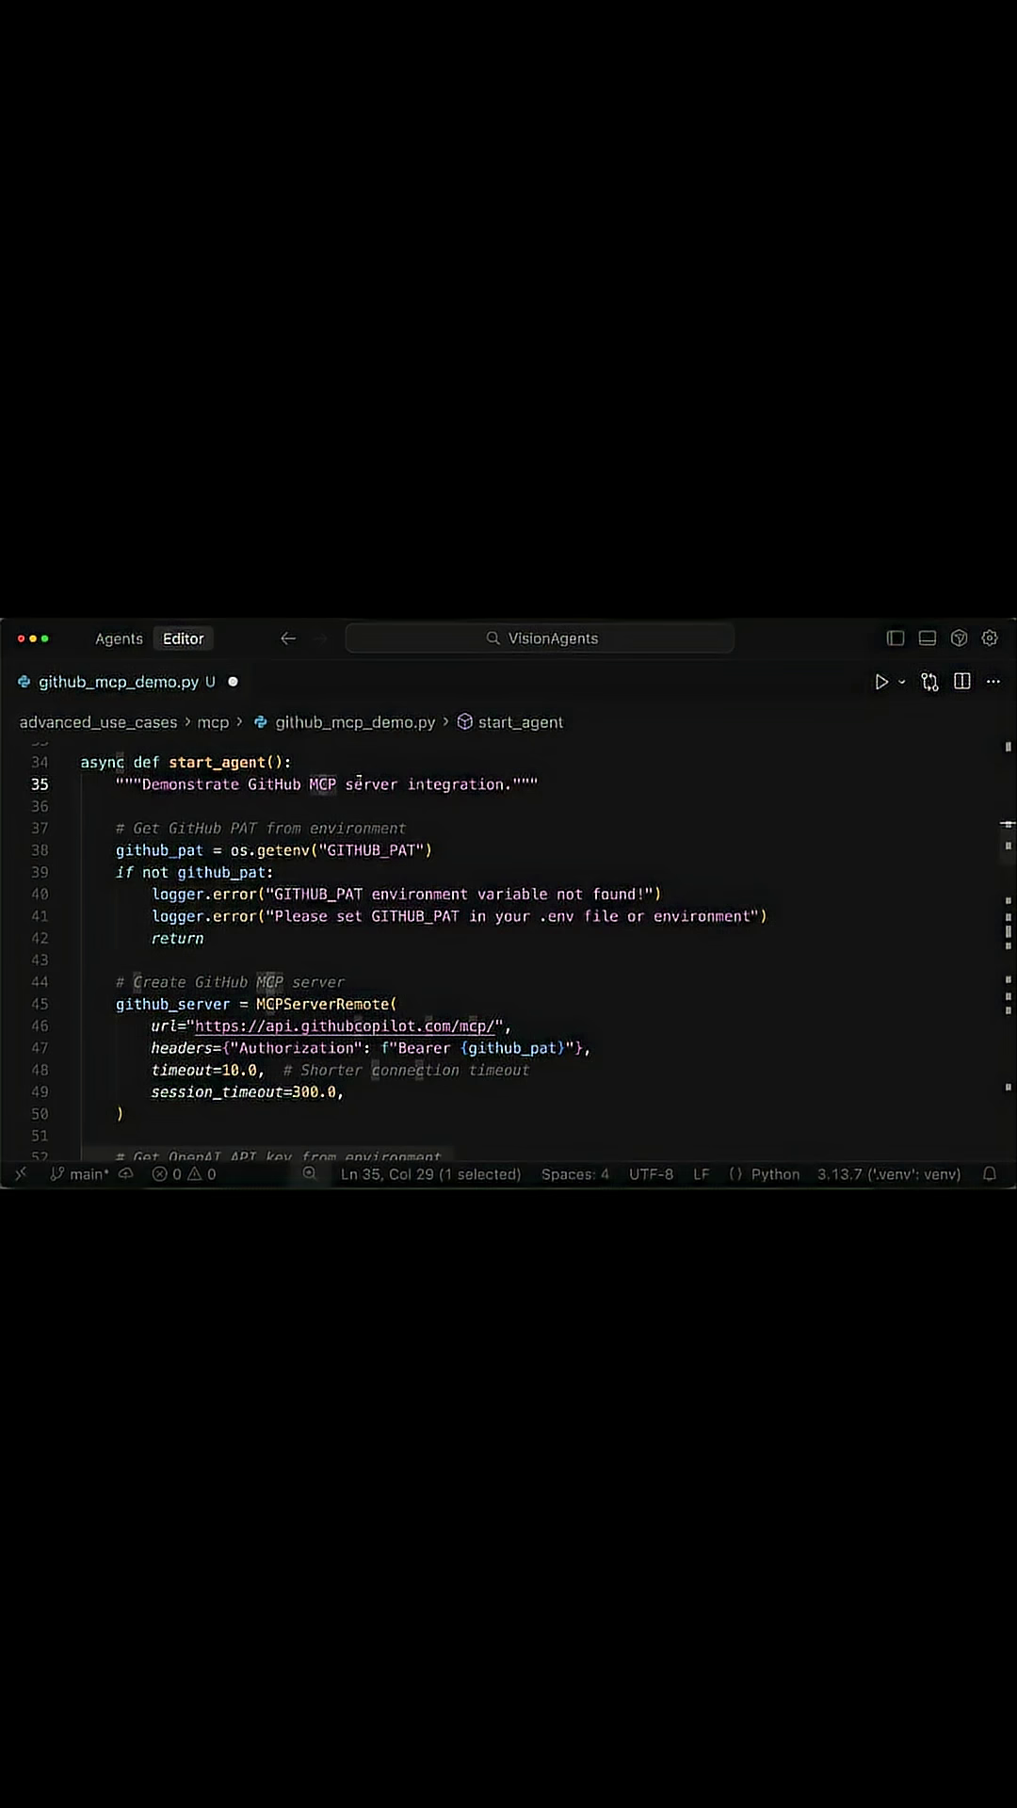
{"action": "scroll", "coordinate": [396, 947], "scroll_direction": "down", "scroll_amount": 3}
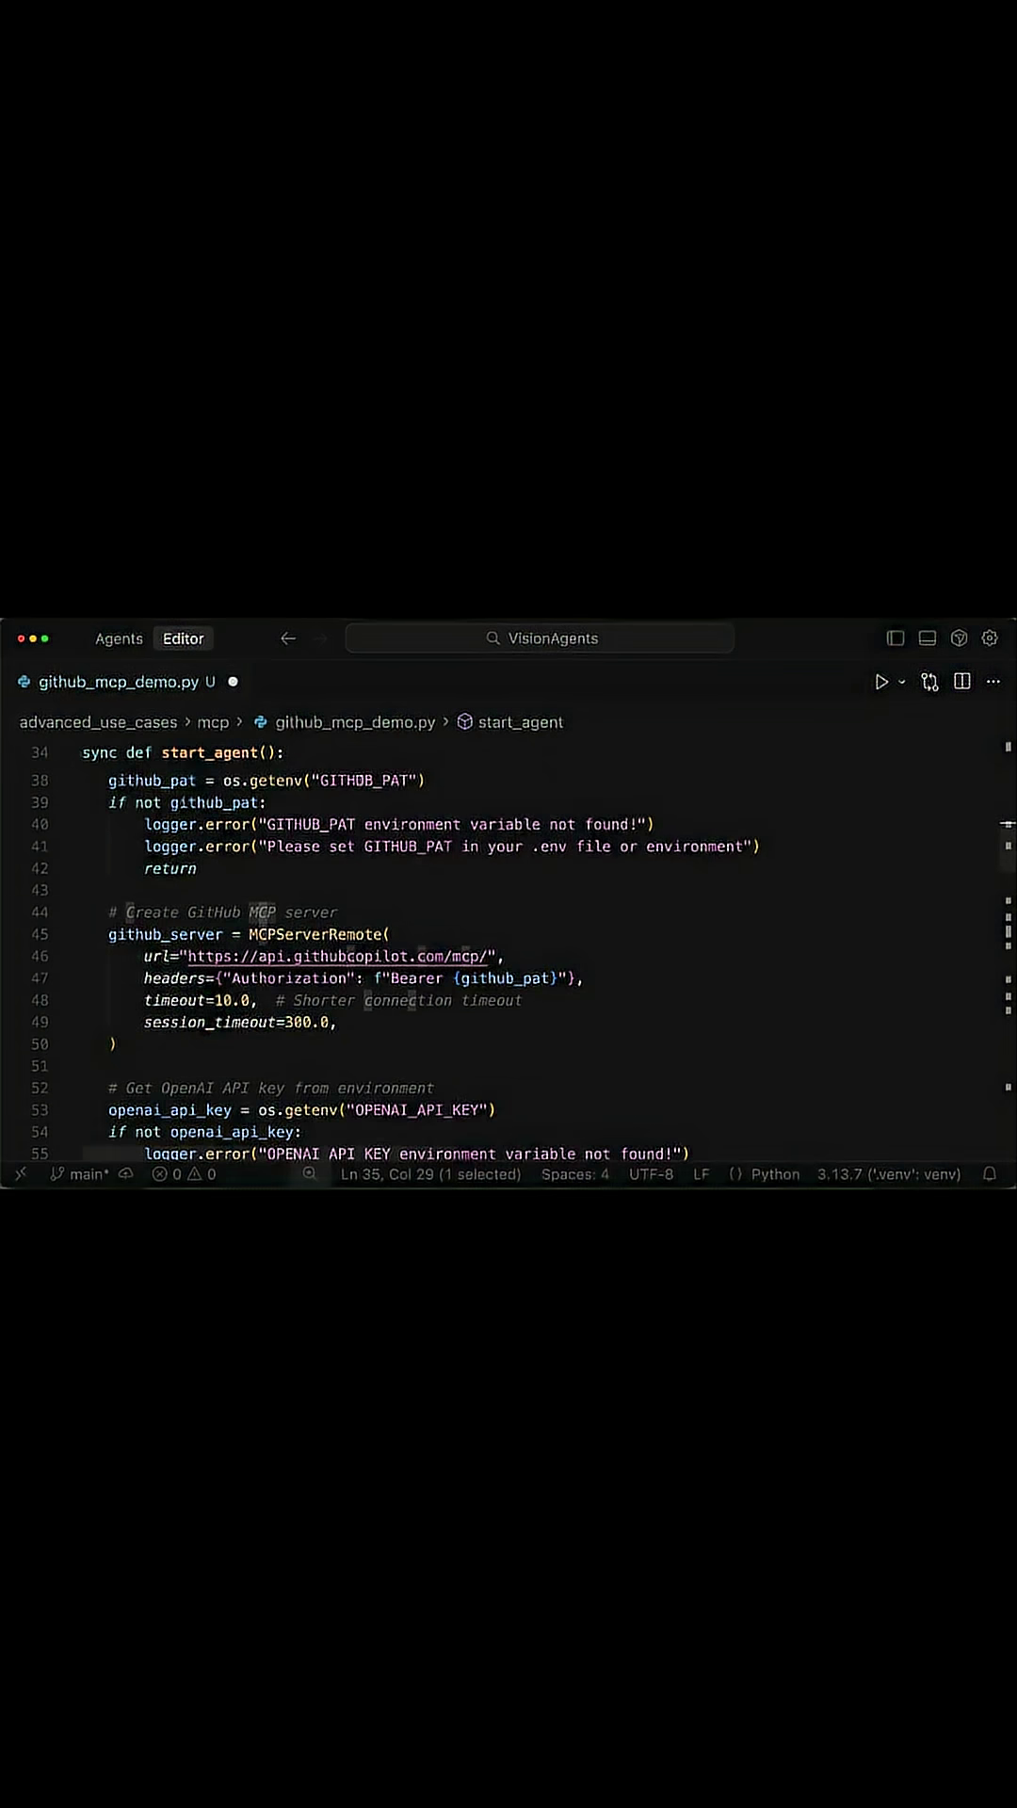
{"action": "left_click", "coordinate": [216, 780]}
{"action": "left_click_drag", "start_coordinate": [214, 779], "coordinate": [434, 779]}
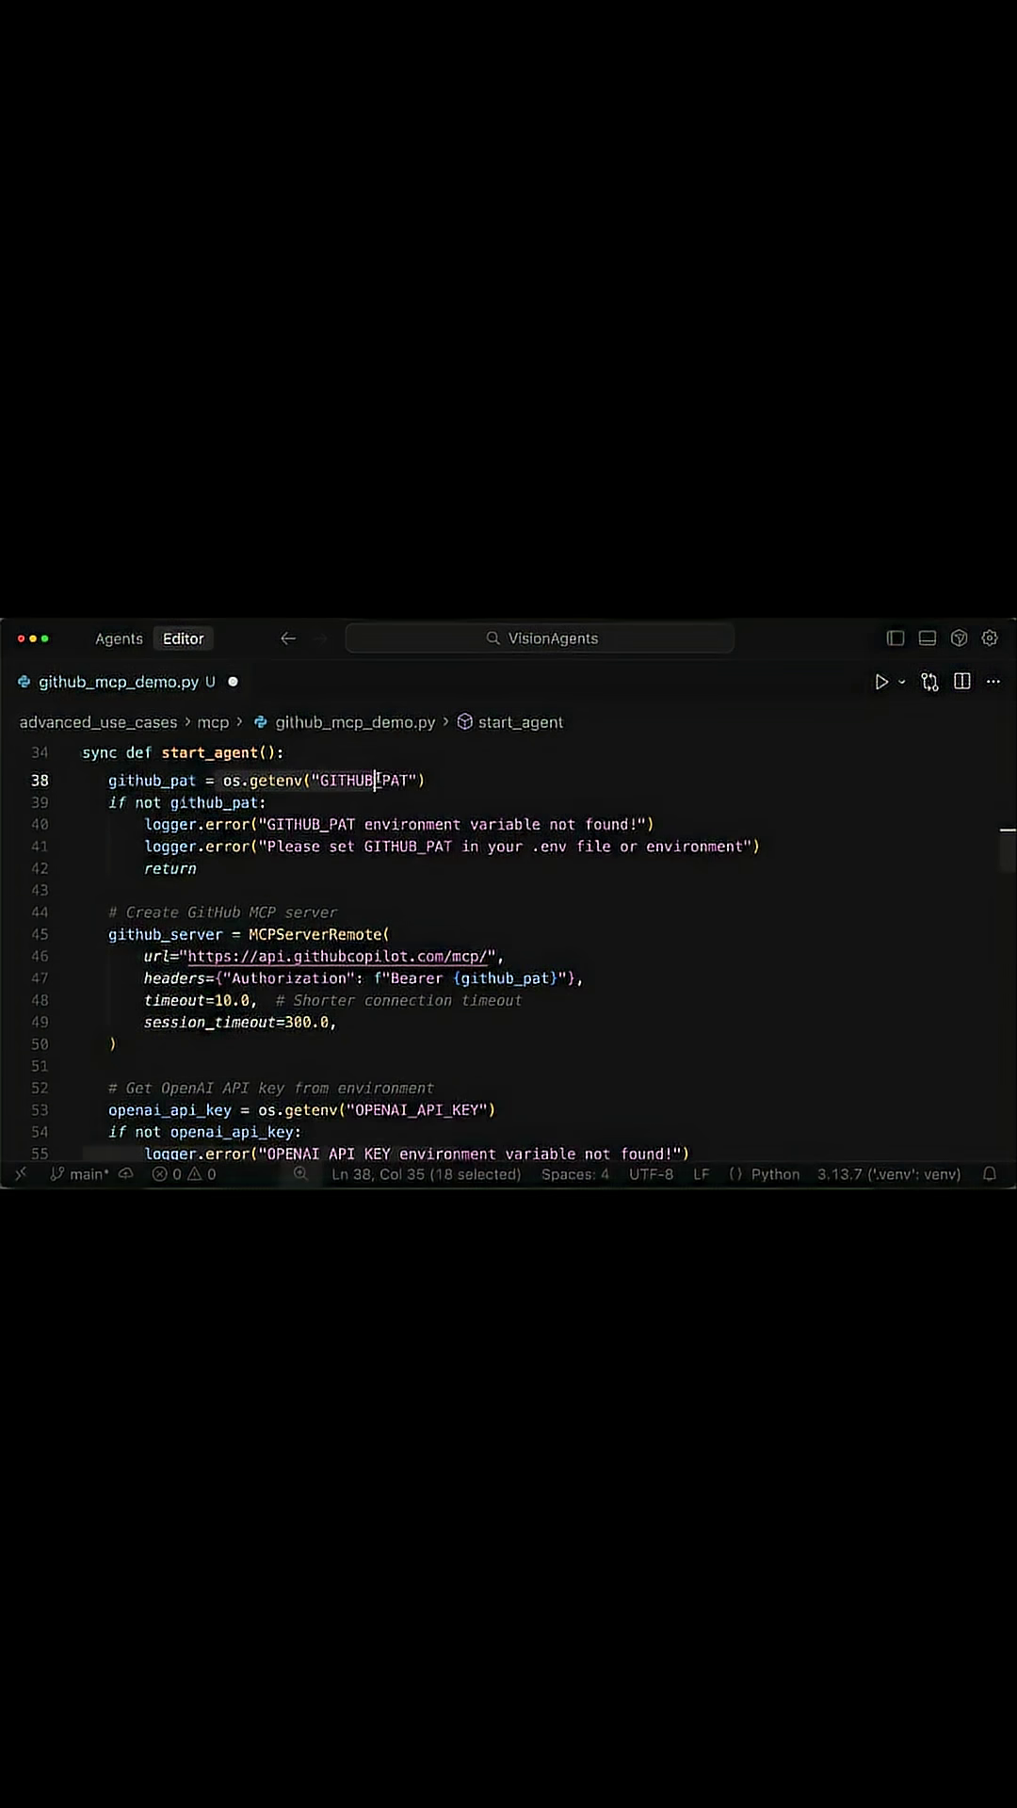
{"action": "key", "text": "super+v"}
{"action": "scroll", "coordinate": [397, 847], "scroll_direction": "down", "scroll_amount": 3}
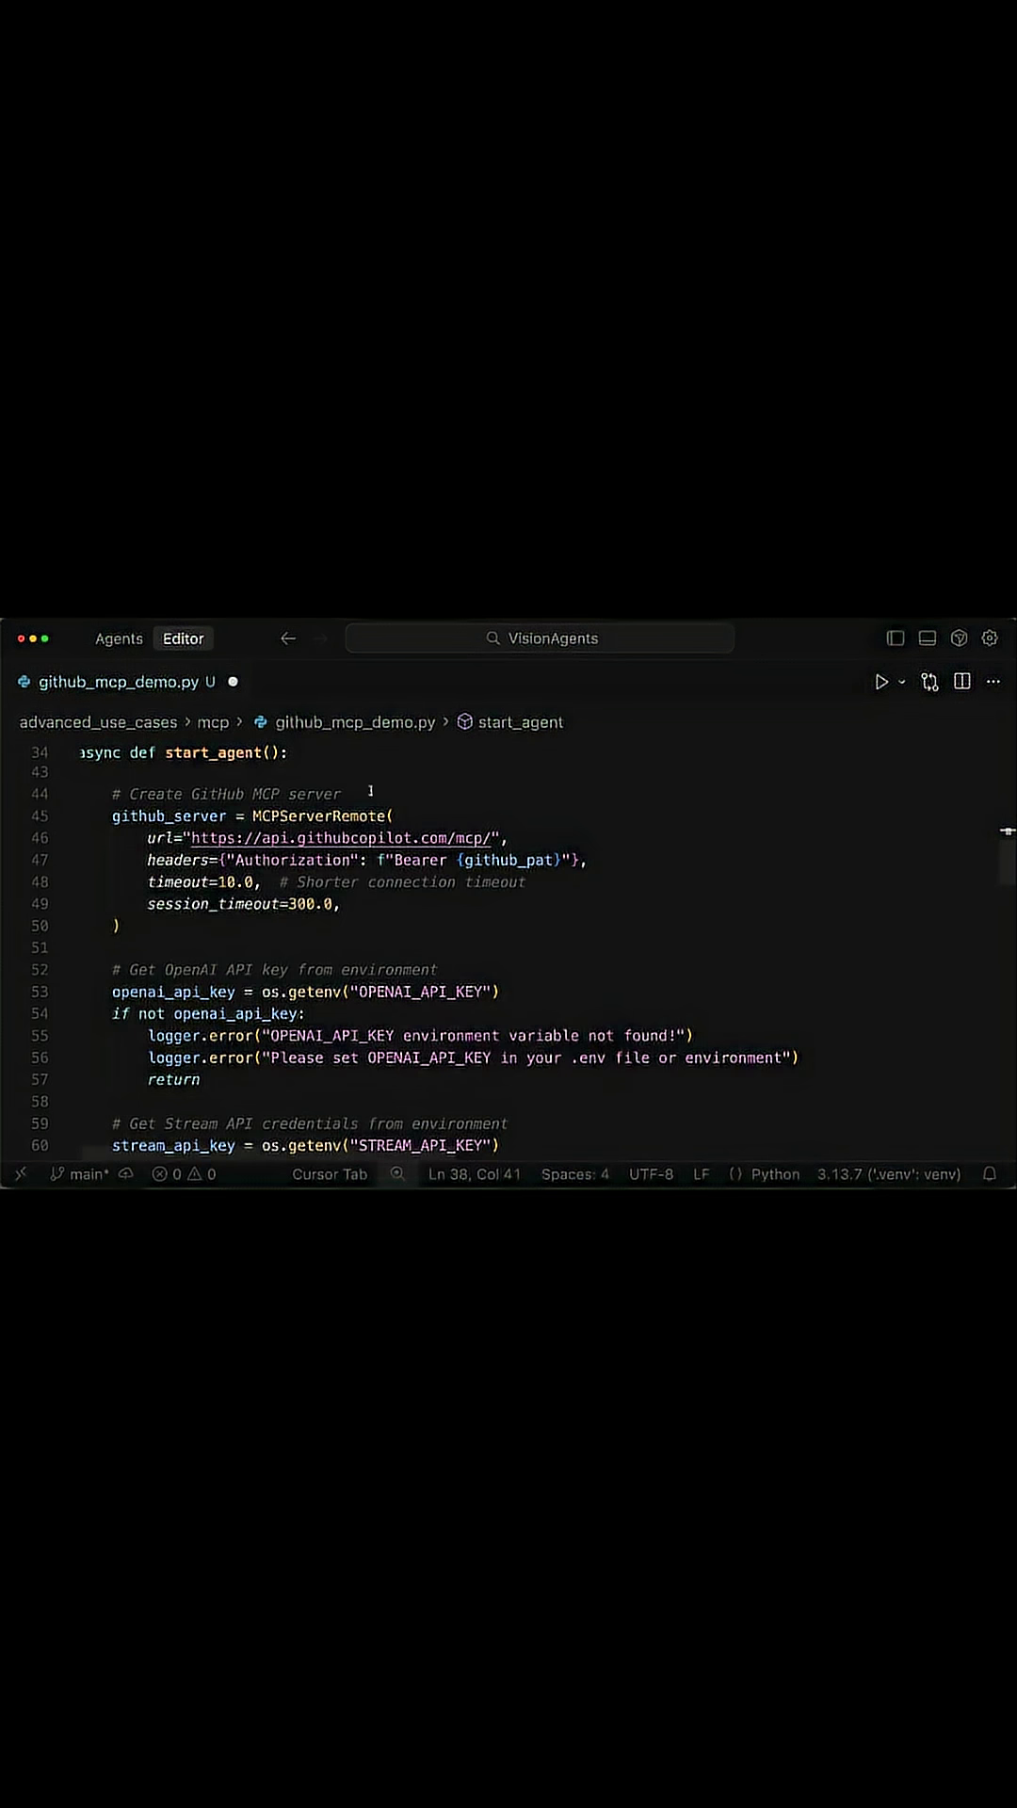
{"action": "left_click", "coordinate": [256, 813]}
{"action": "left_click_drag", "start_coordinate": [139, 836], "coordinate": [194, 858]}
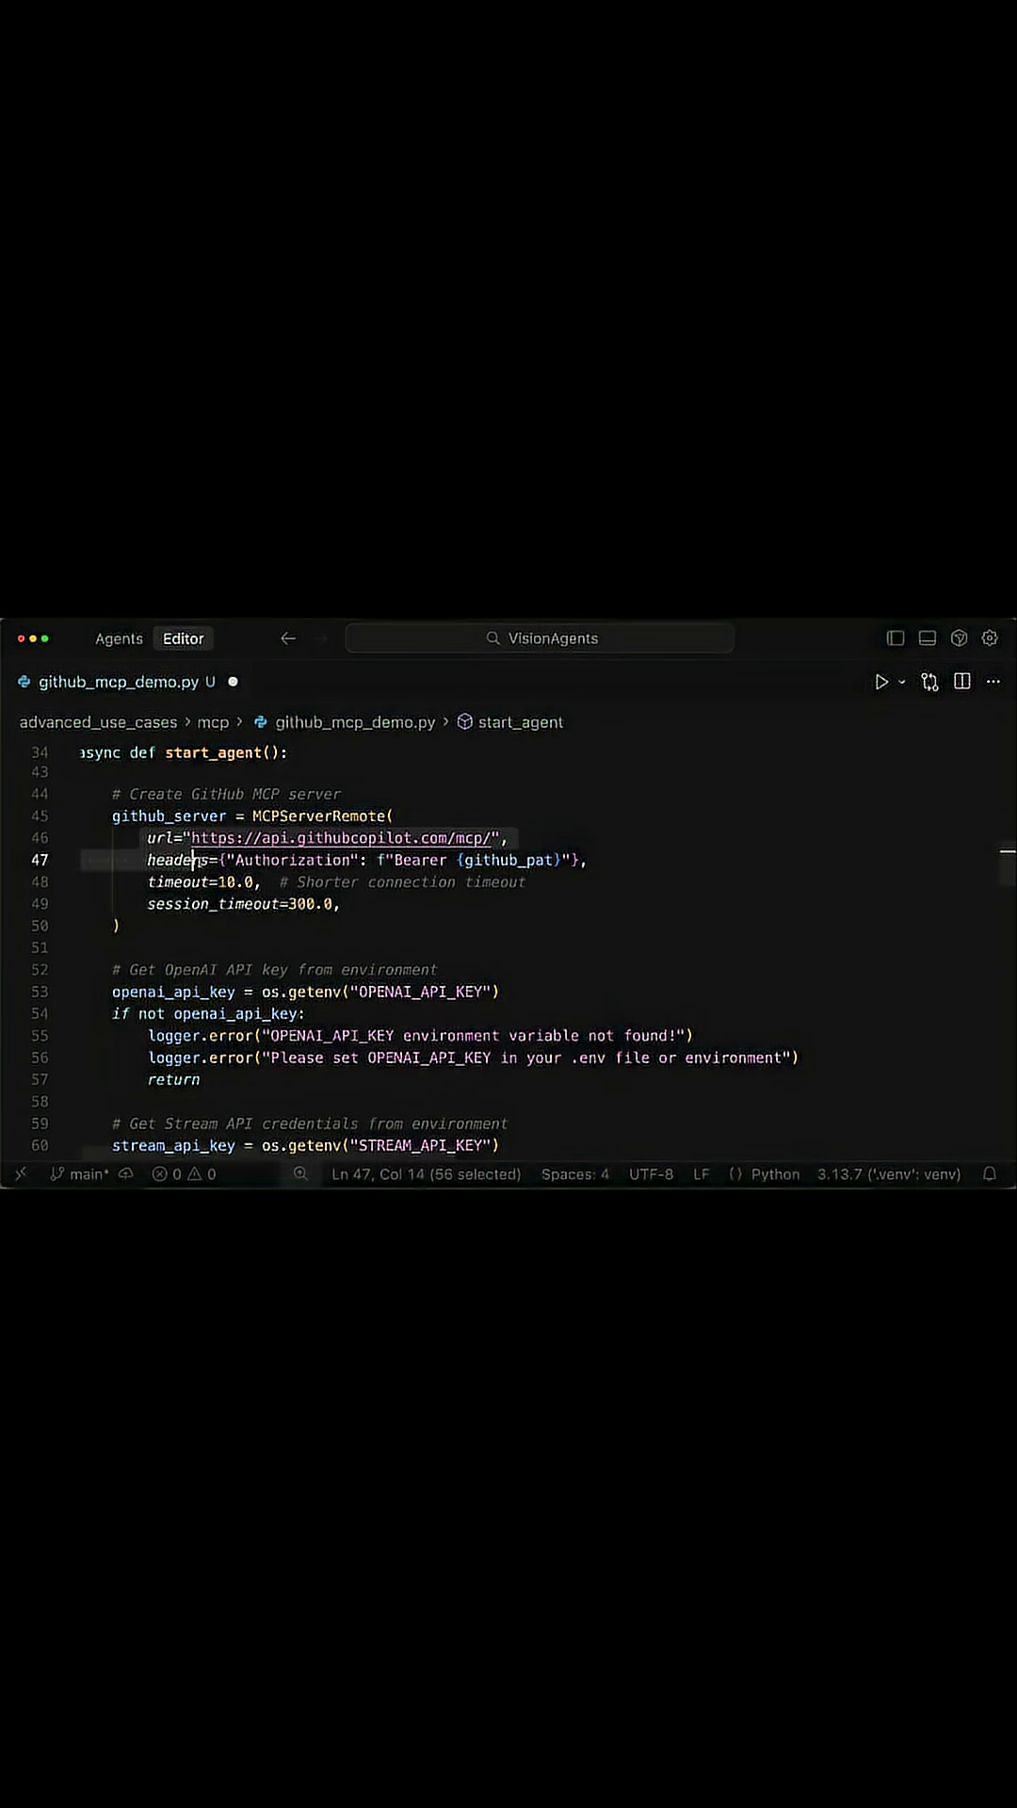
{"action": "left_click", "coordinate": [345, 905]}
{"action": "scroll", "coordinate": [284, 890], "scroll_direction": "down", "scroll_amount": 2}
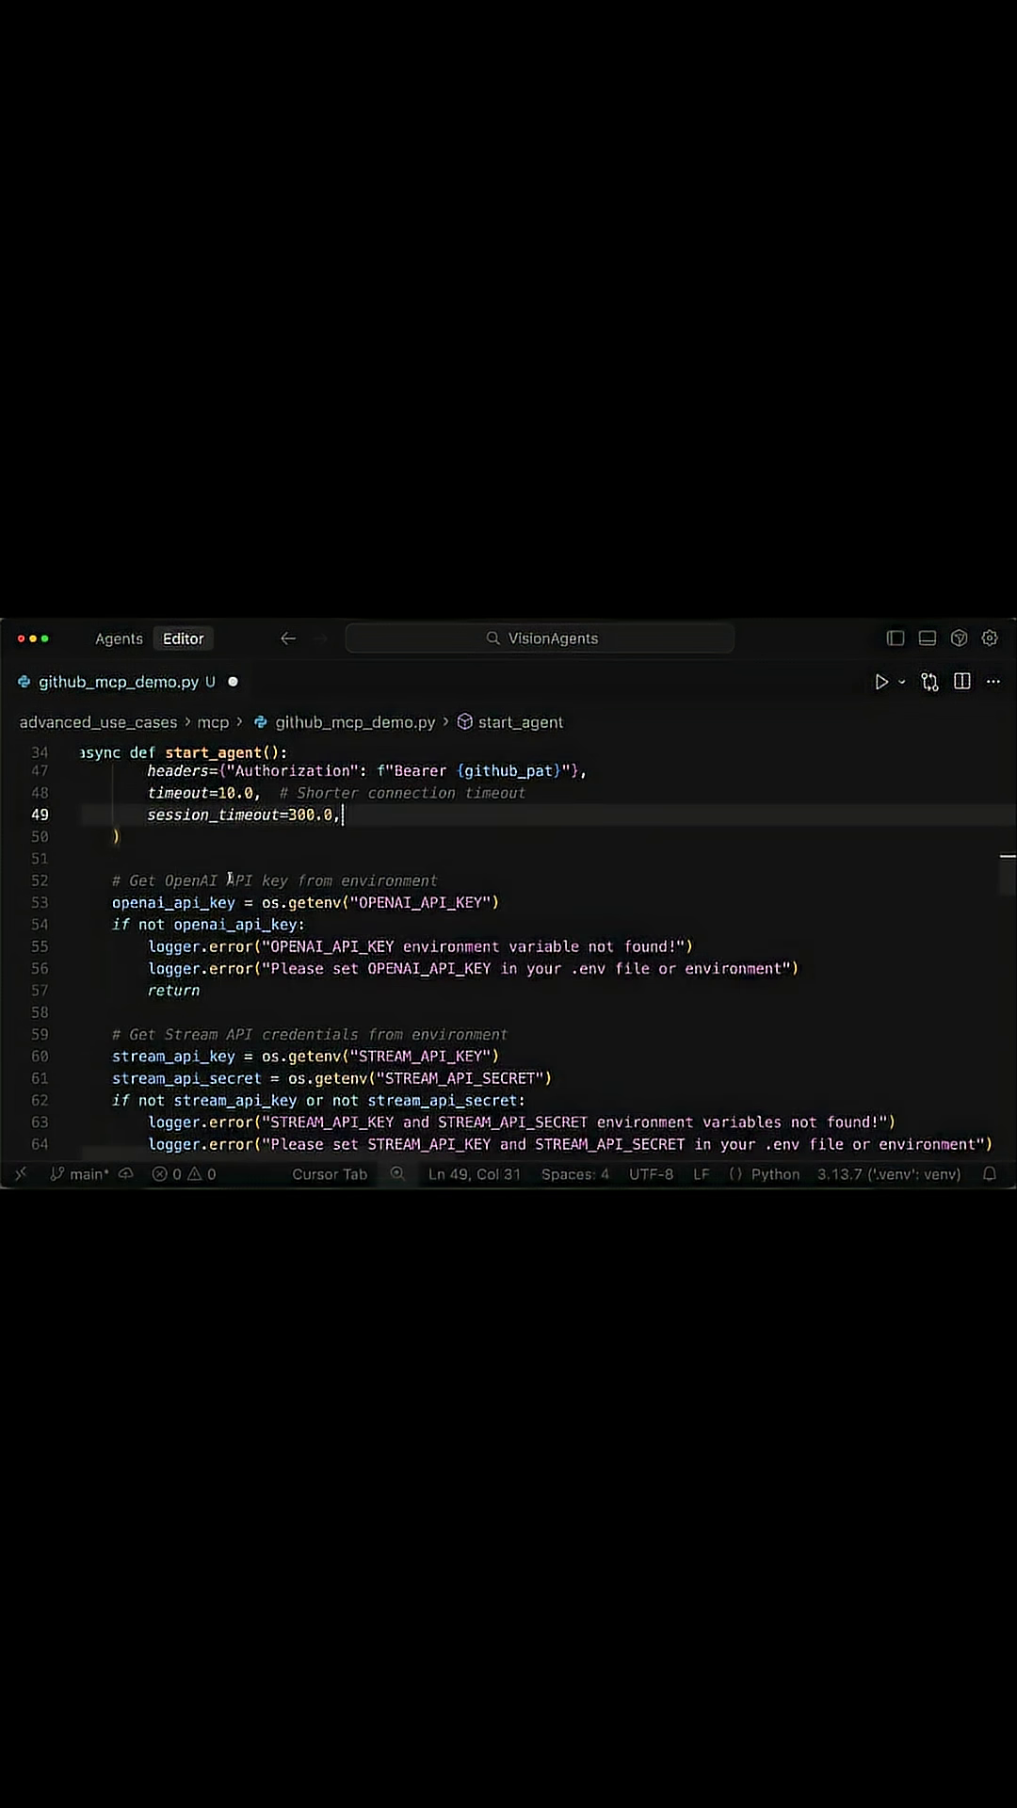
{"action": "scroll", "coordinate": [228, 879], "scroll_direction": "down", "scroll_amount": 3}
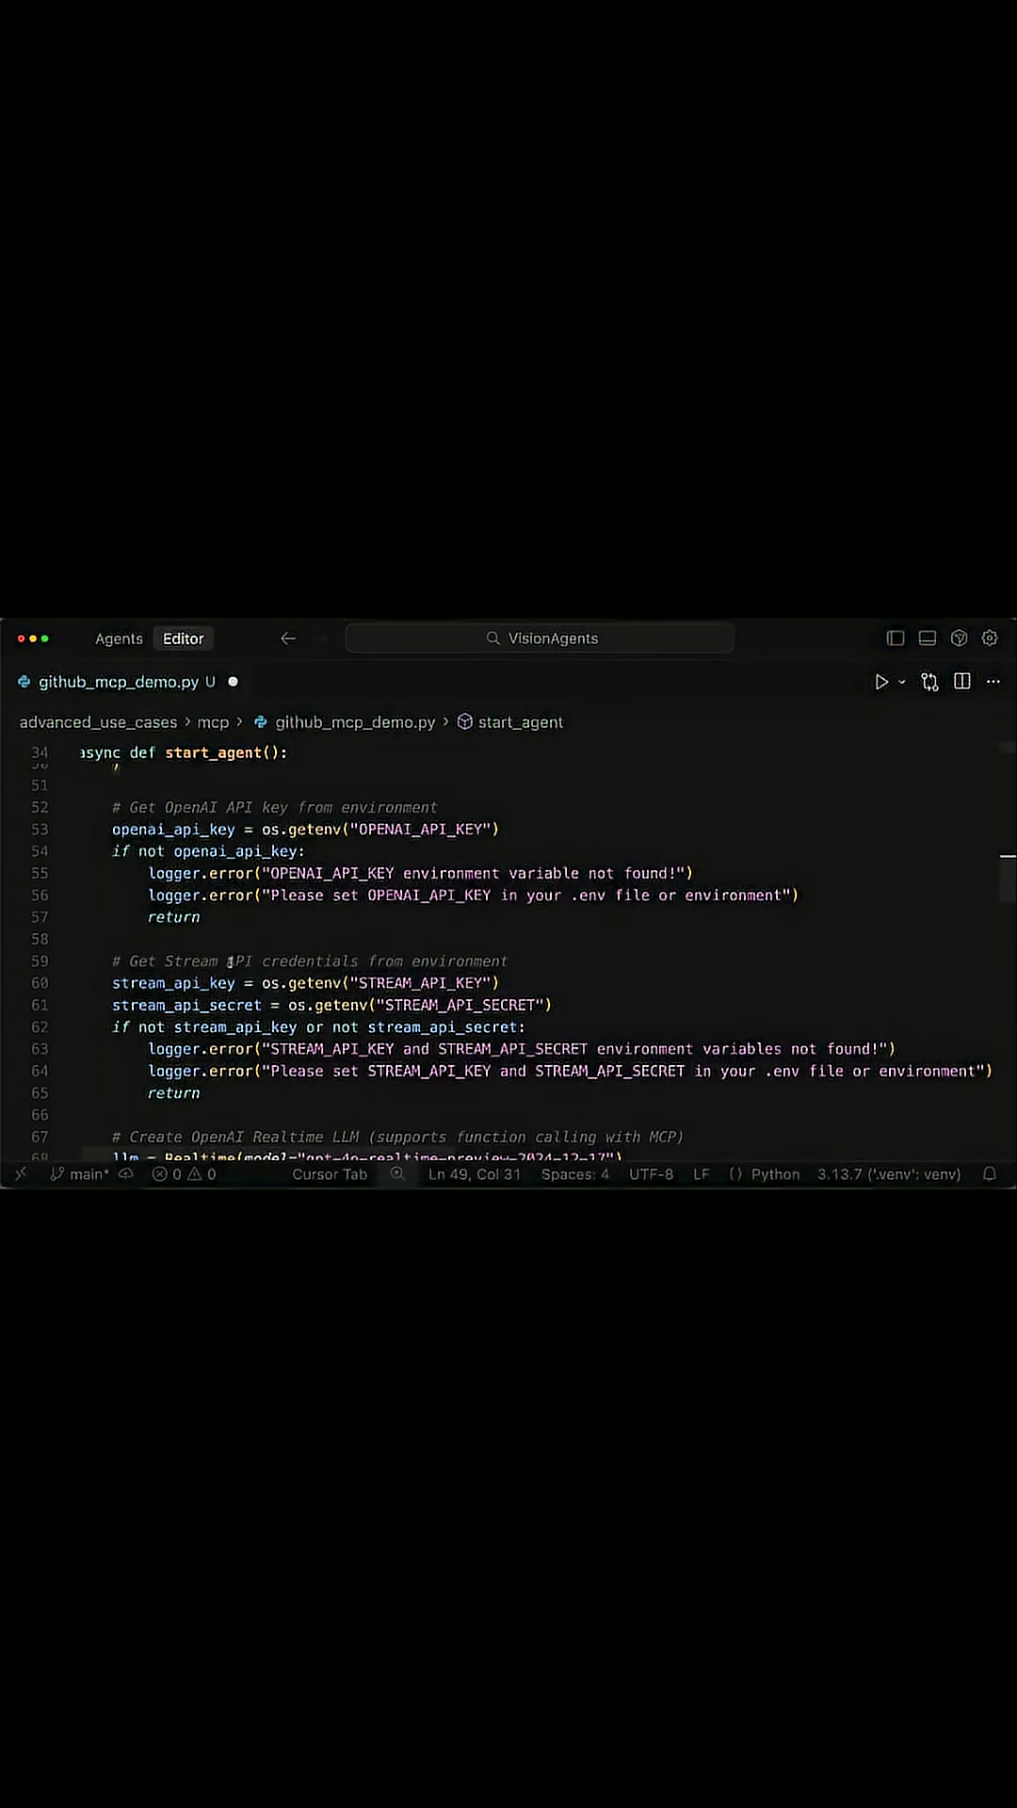
{"action": "scroll", "coordinate": [230, 962], "scroll_direction": "down", "scroll_amount": 2}
{"action": "left_click_drag", "start_coordinate": [415, 904], "coordinate": [550, 906]}
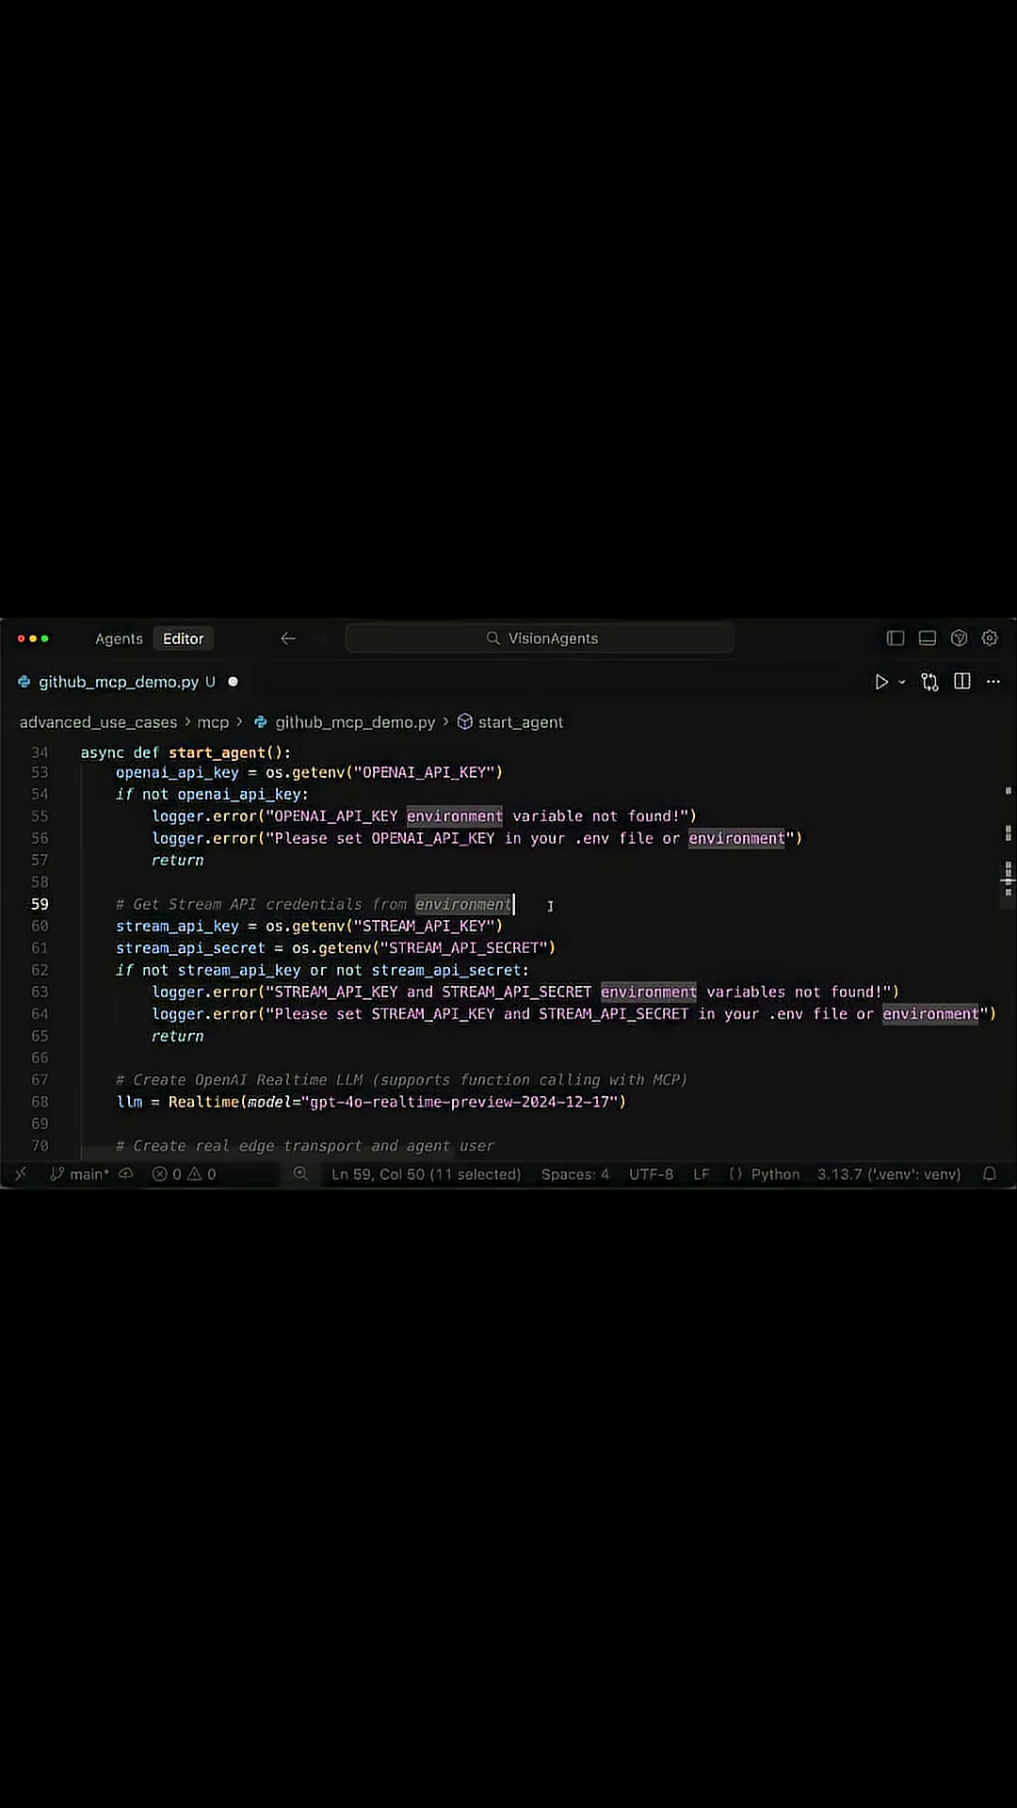
{"action": "scroll", "coordinate": [441, 927], "scroll_direction": "down", "scroll_amount": 2}
{"action": "scroll", "coordinate": [442, 927], "scroll_direction": "down", "scroll_amount": 3}
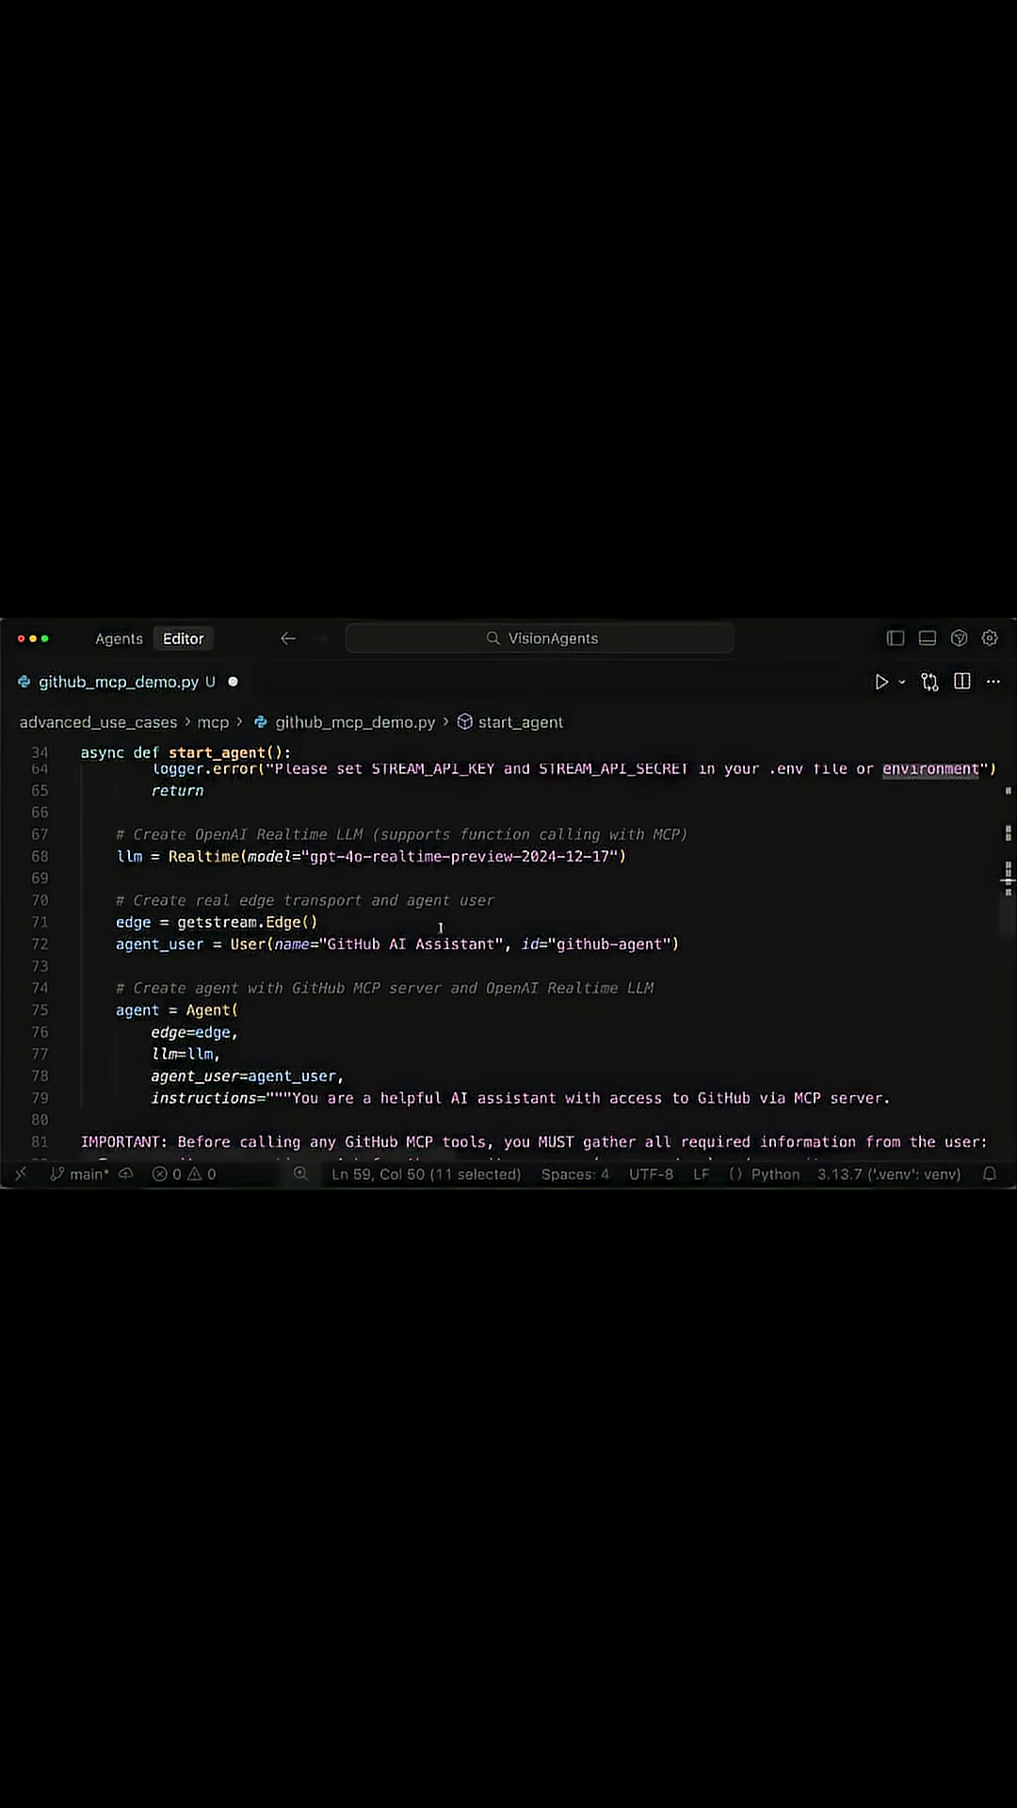
{"action": "scroll", "coordinate": [441, 928], "scroll_direction": "down", "scroll_amount": 1}
{"action": "left_click_drag", "start_coordinate": [169, 829], "coordinate": [232, 829]}
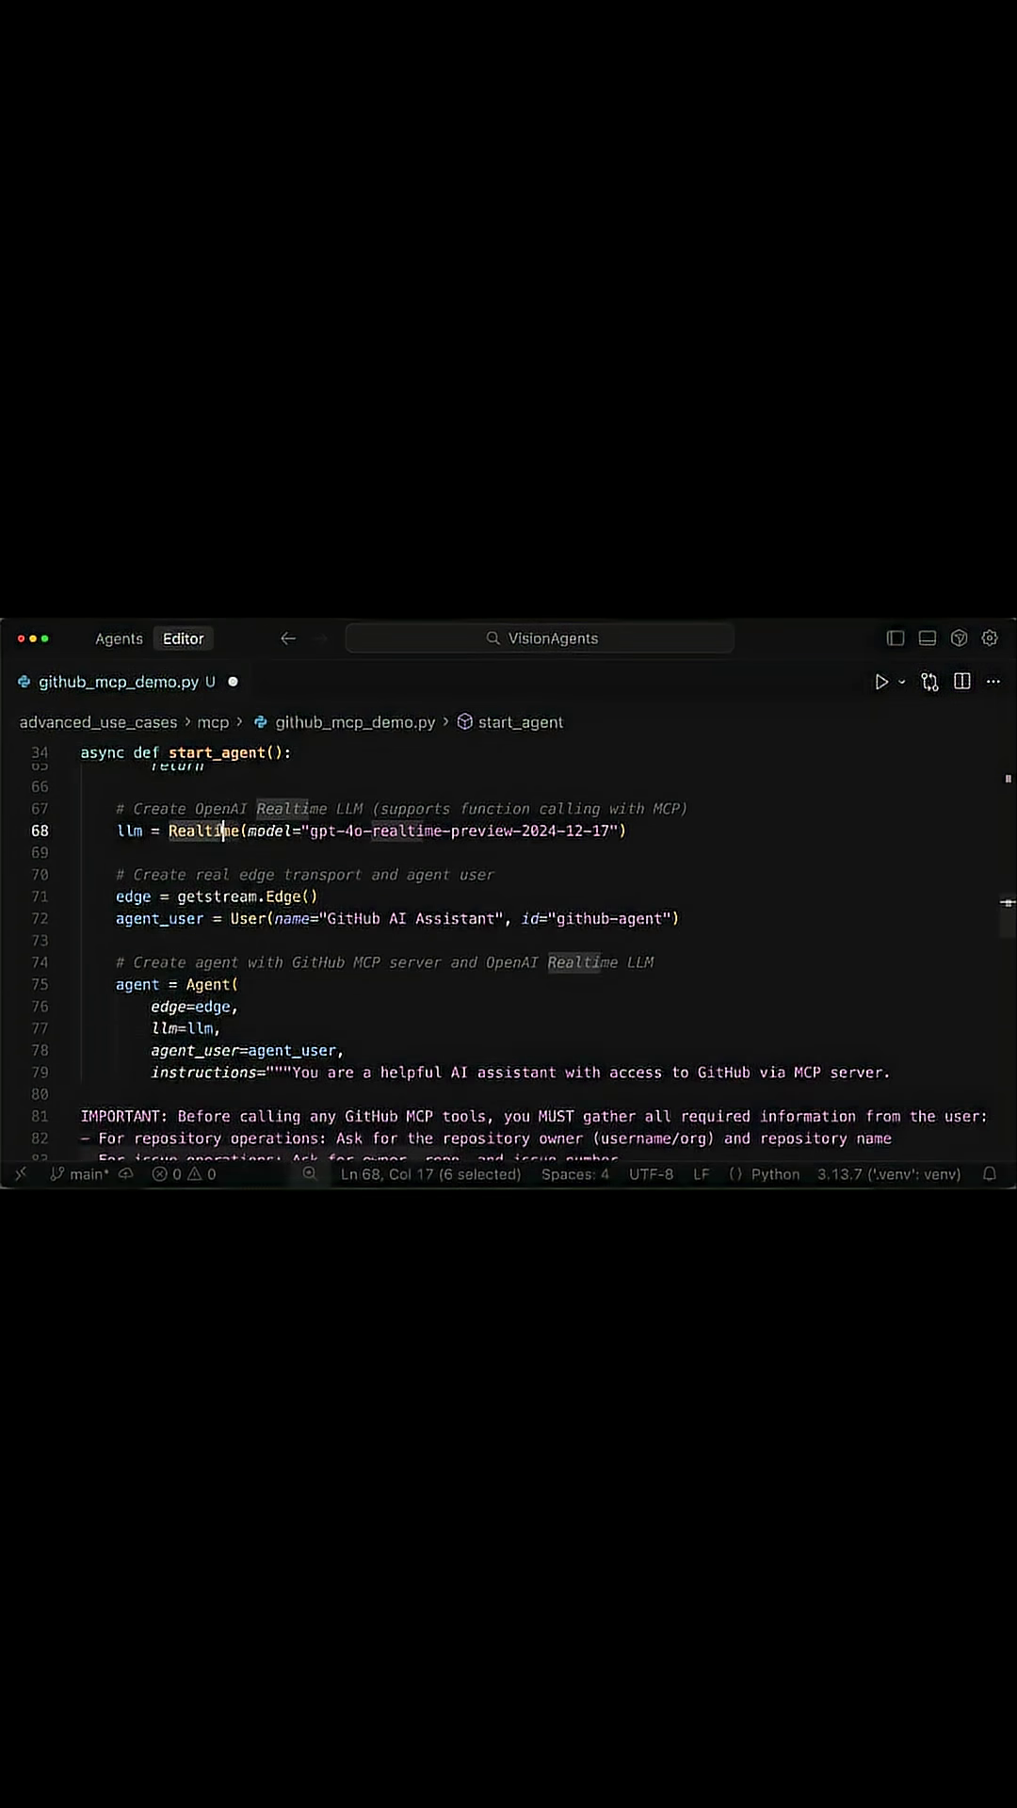
{"action": "scroll", "coordinate": [283, 826], "scroll_direction": "down", "scroll_amount": 1}
{"action": "left_click_drag", "start_coordinate": [325, 826], "coordinate": [584, 824]}
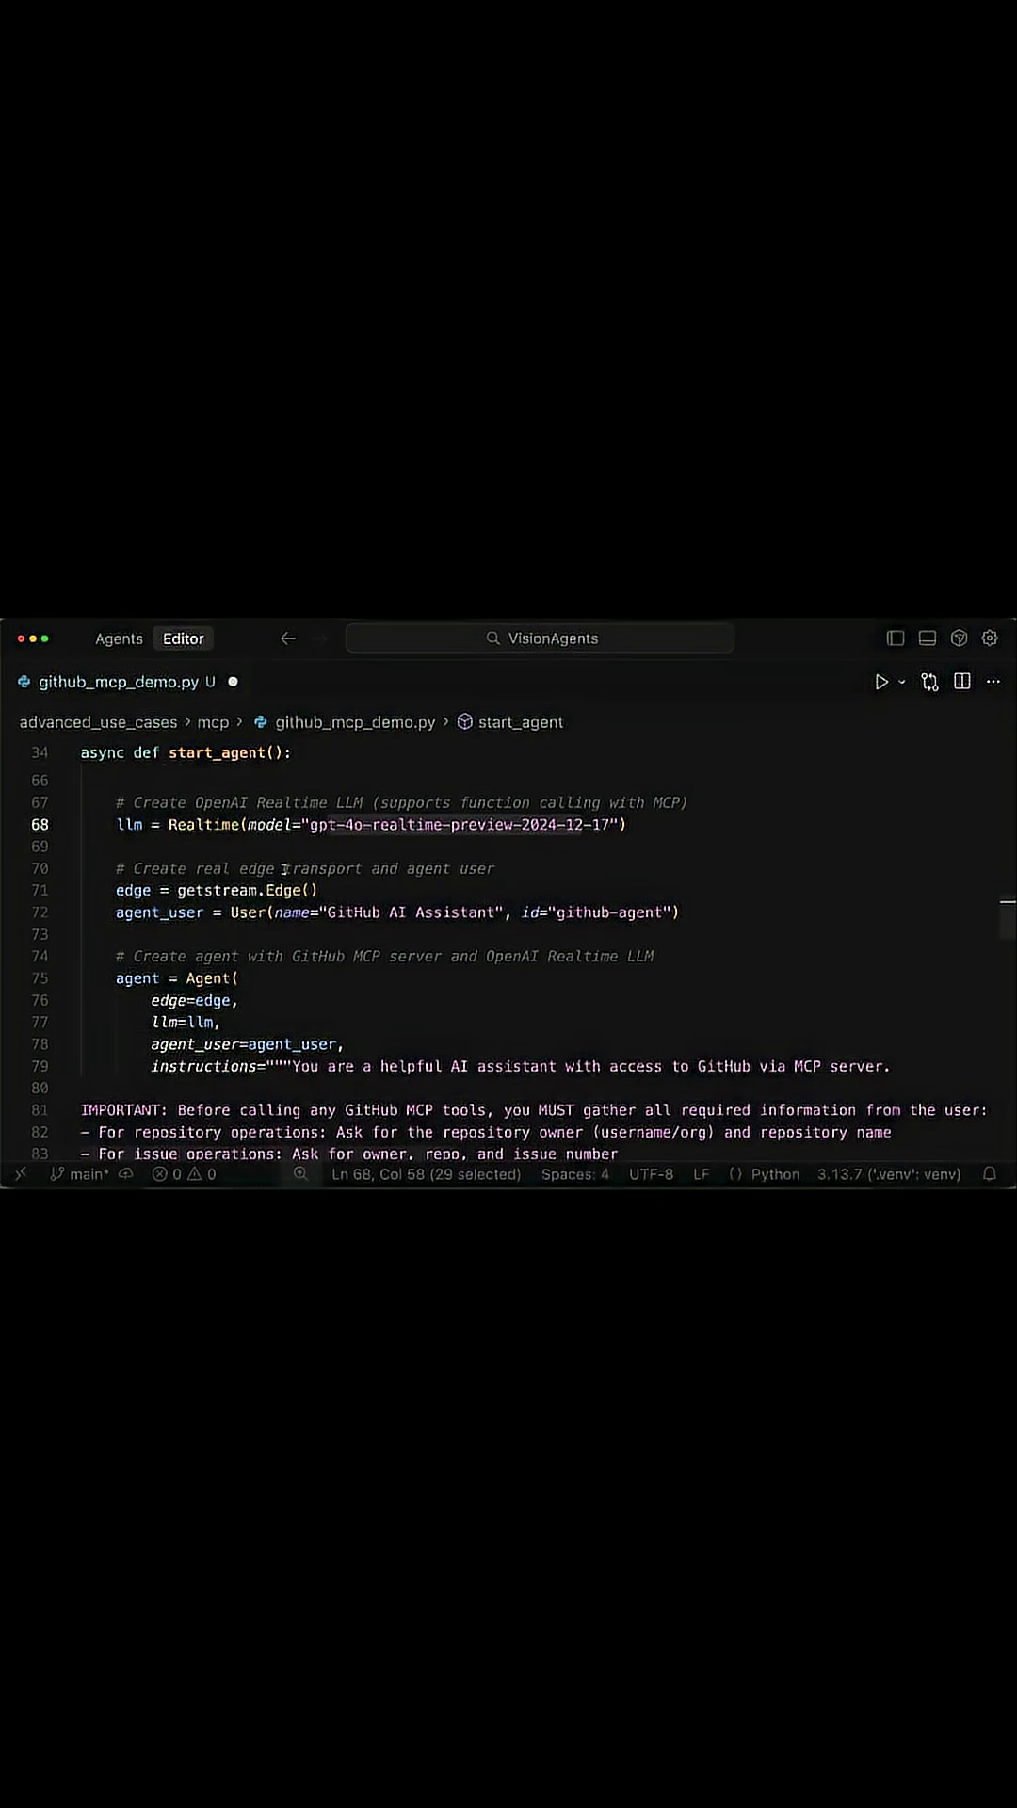
{"action": "left_click_drag", "start_coordinate": [283, 868], "coordinate": [515, 869]}
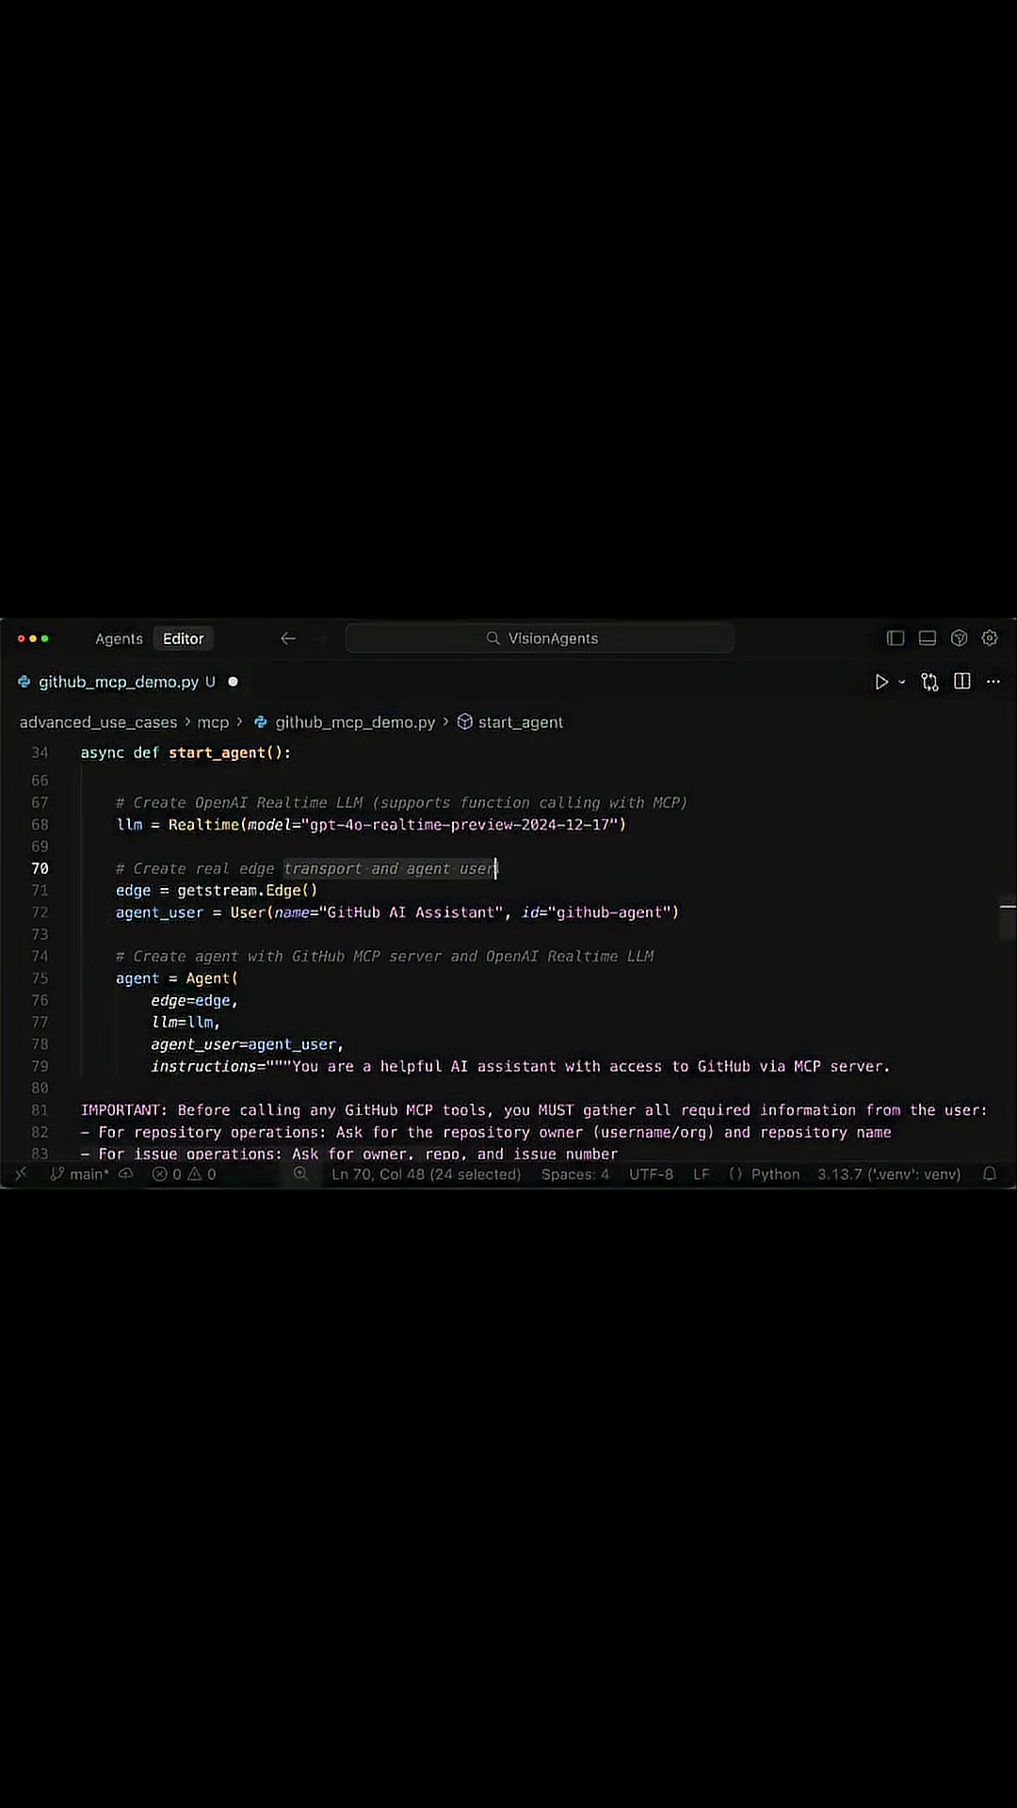
{"action": "left_click", "coordinate": [264, 890]}
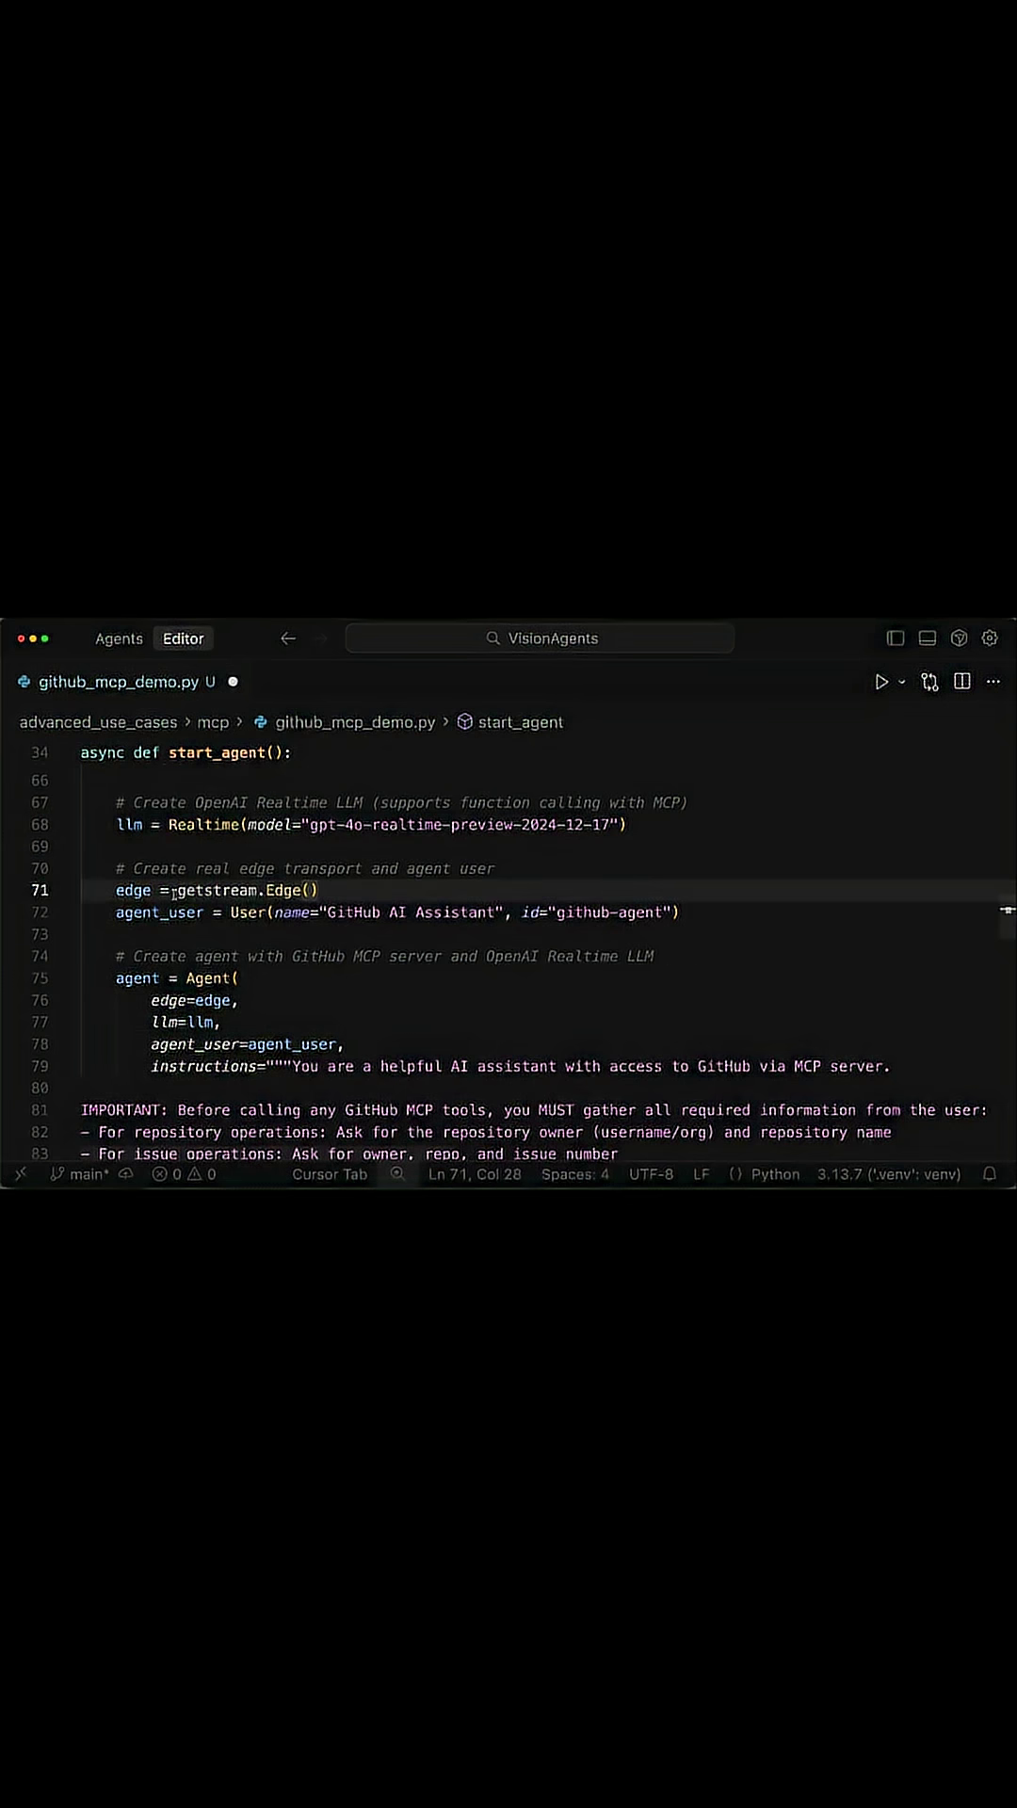
{"action": "left_click_drag", "start_coordinate": [177, 890], "coordinate": [259, 890]}
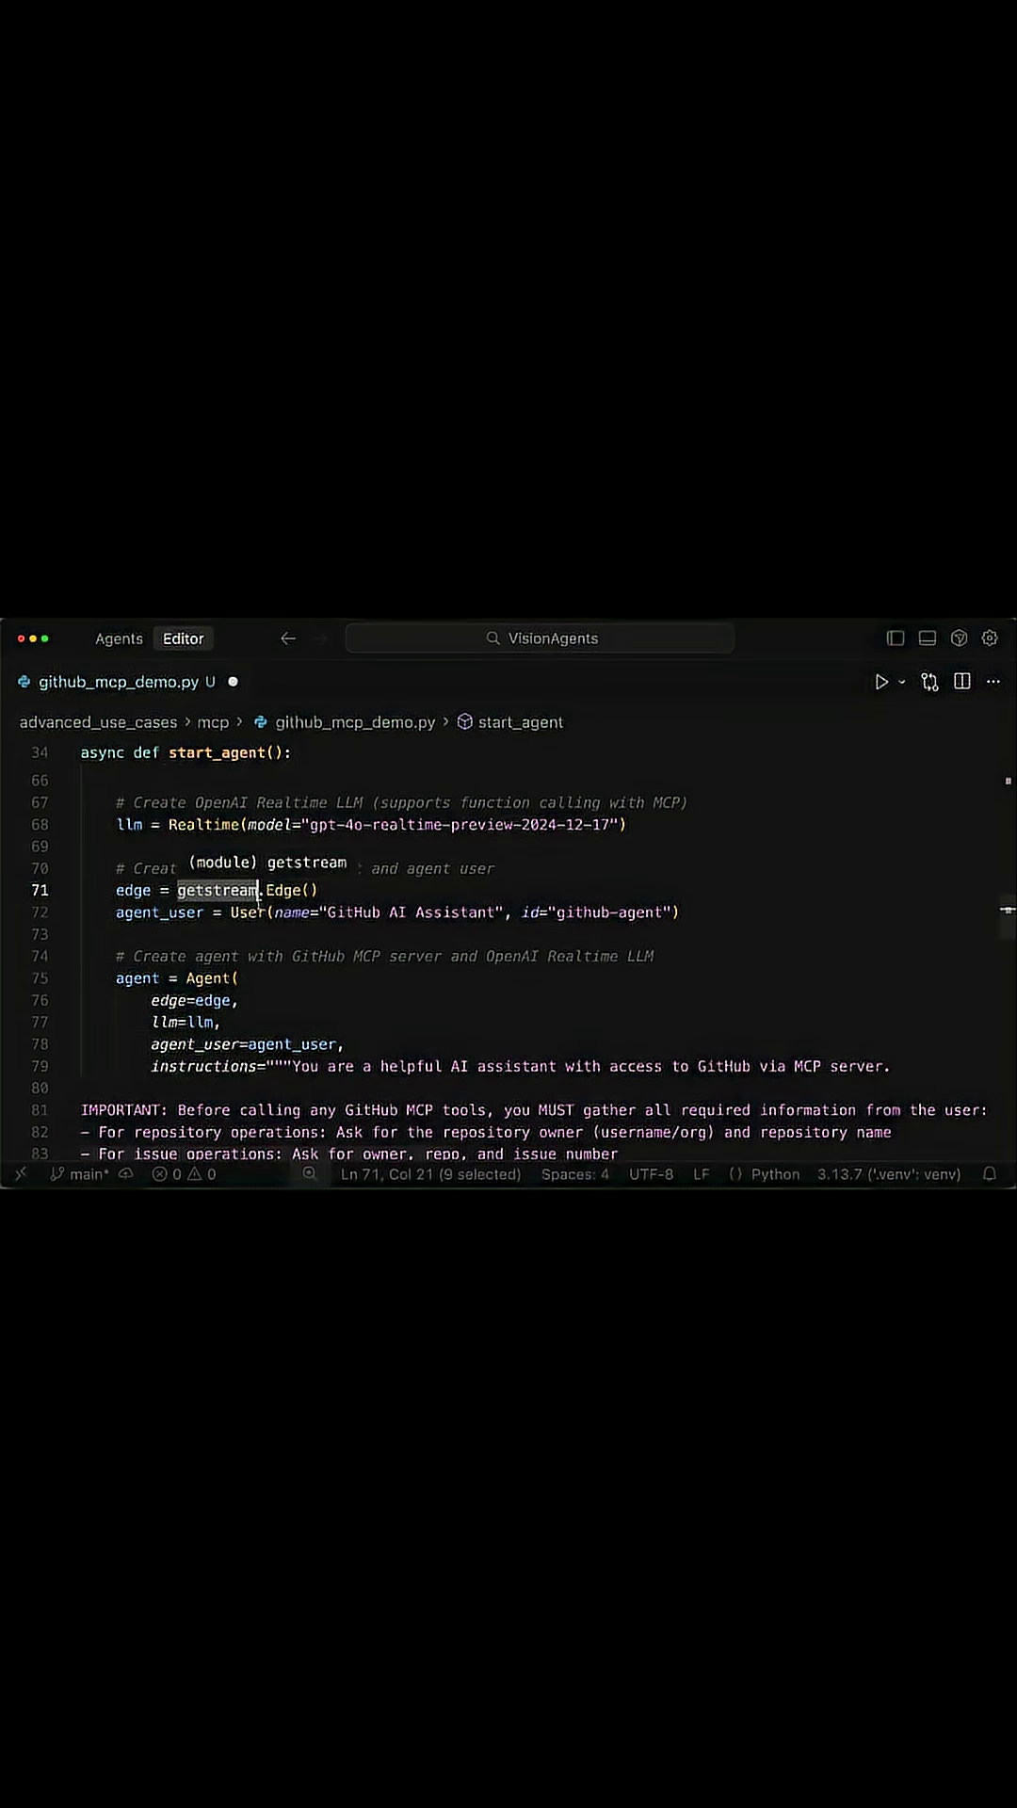
{"action": "left_click", "coordinate": [318, 891]}
{"action": "scroll", "coordinate": [182, 851], "scroll_direction": "down", "scroll_amount": 3}
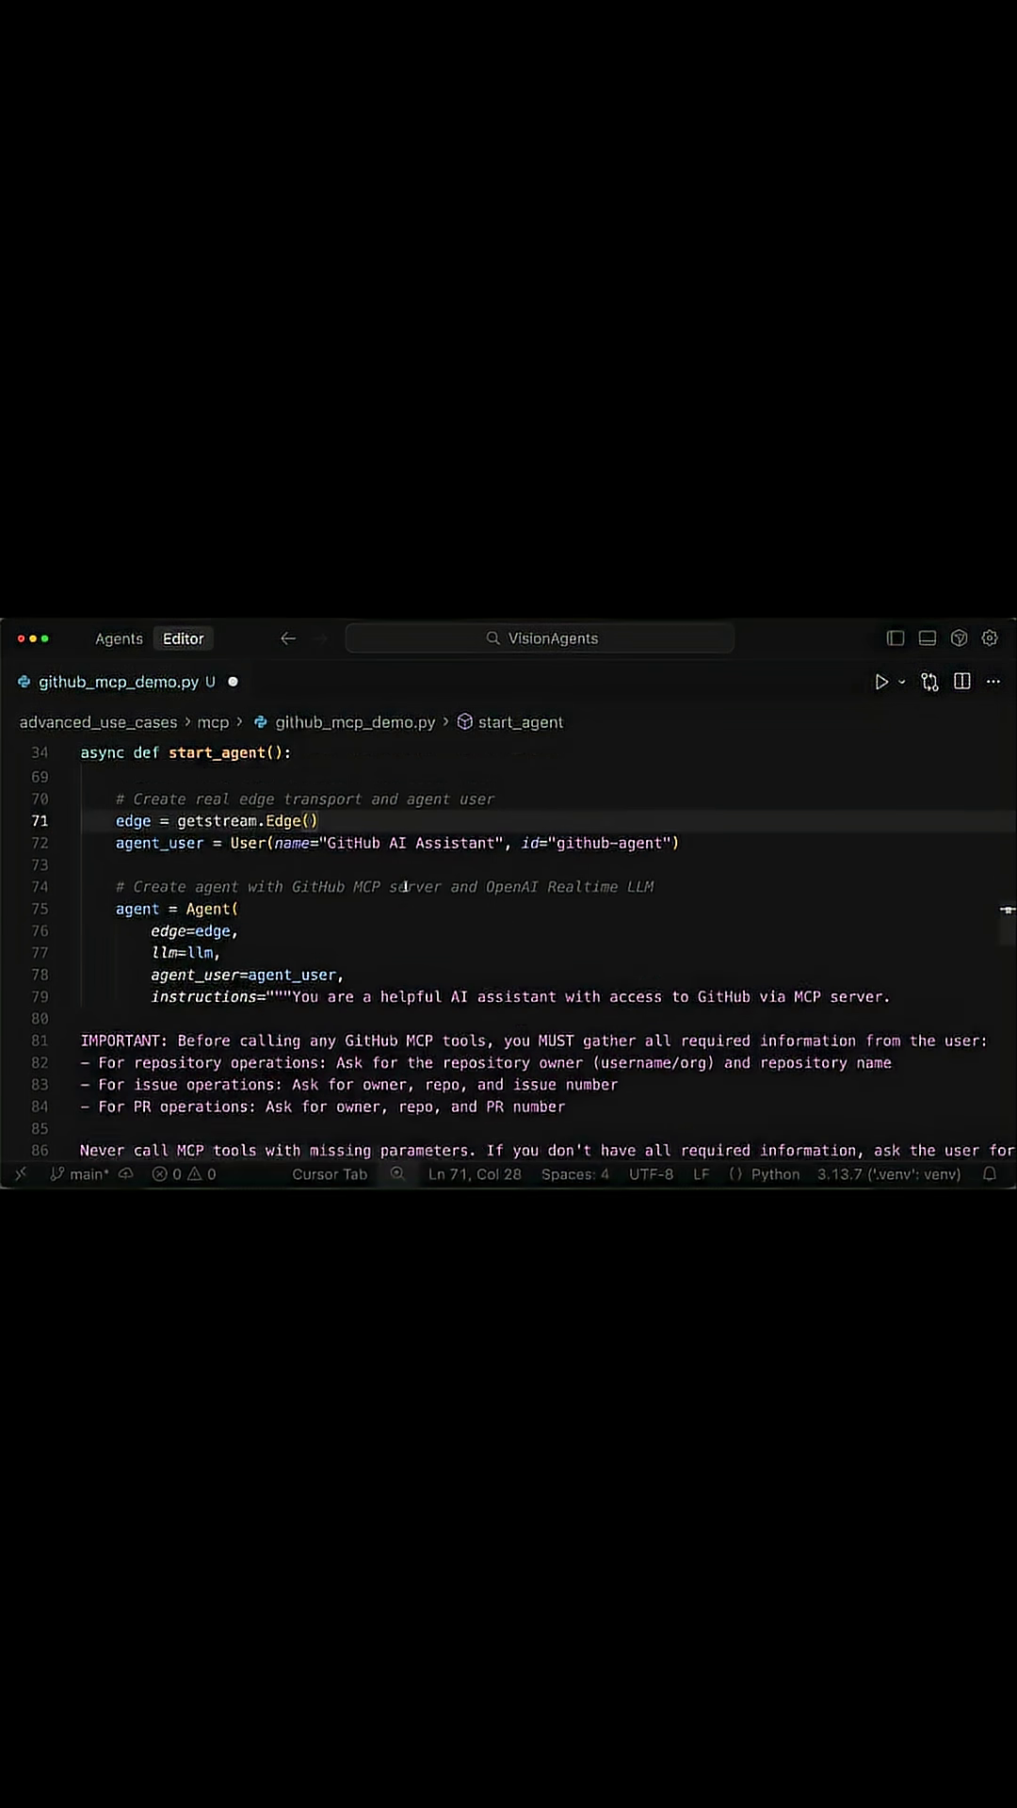
{"action": "left_click_drag", "start_coordinate": [183, 852], "coordinate": [235, 850]}
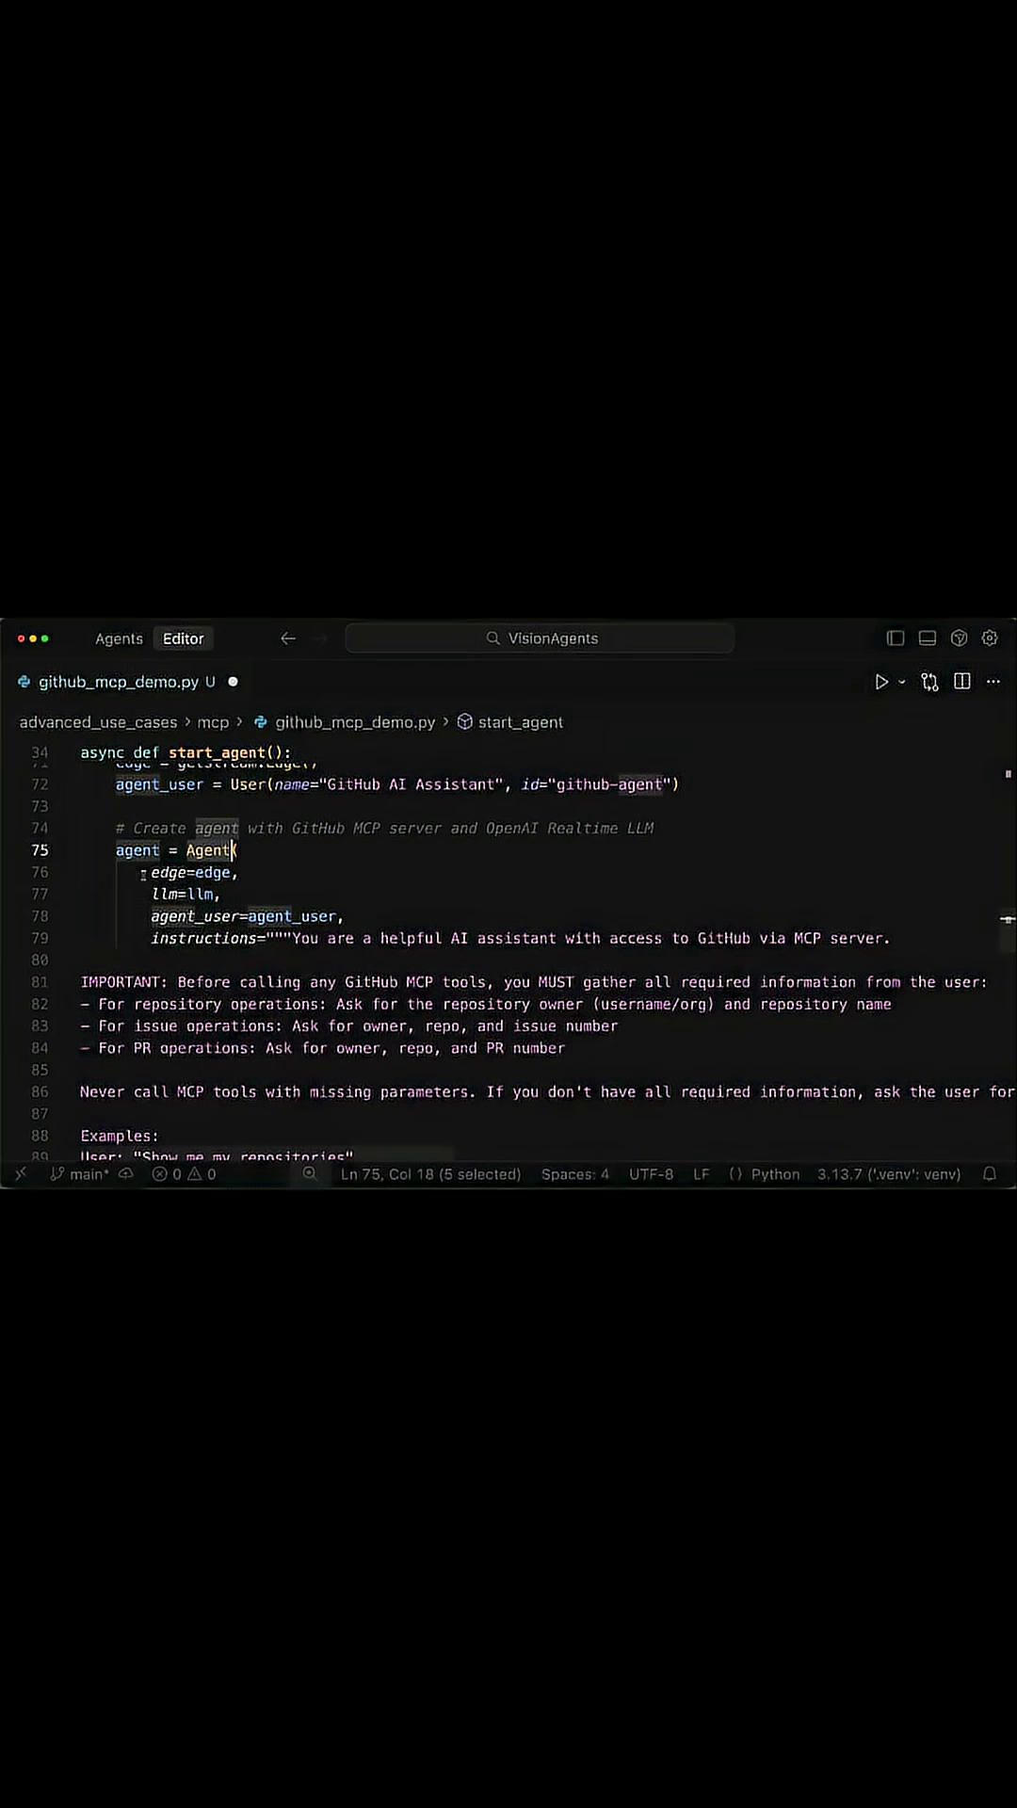
{"action": "left_click_drag", "start_coordinate": [149, 873], "coordinate": [196, 916]}
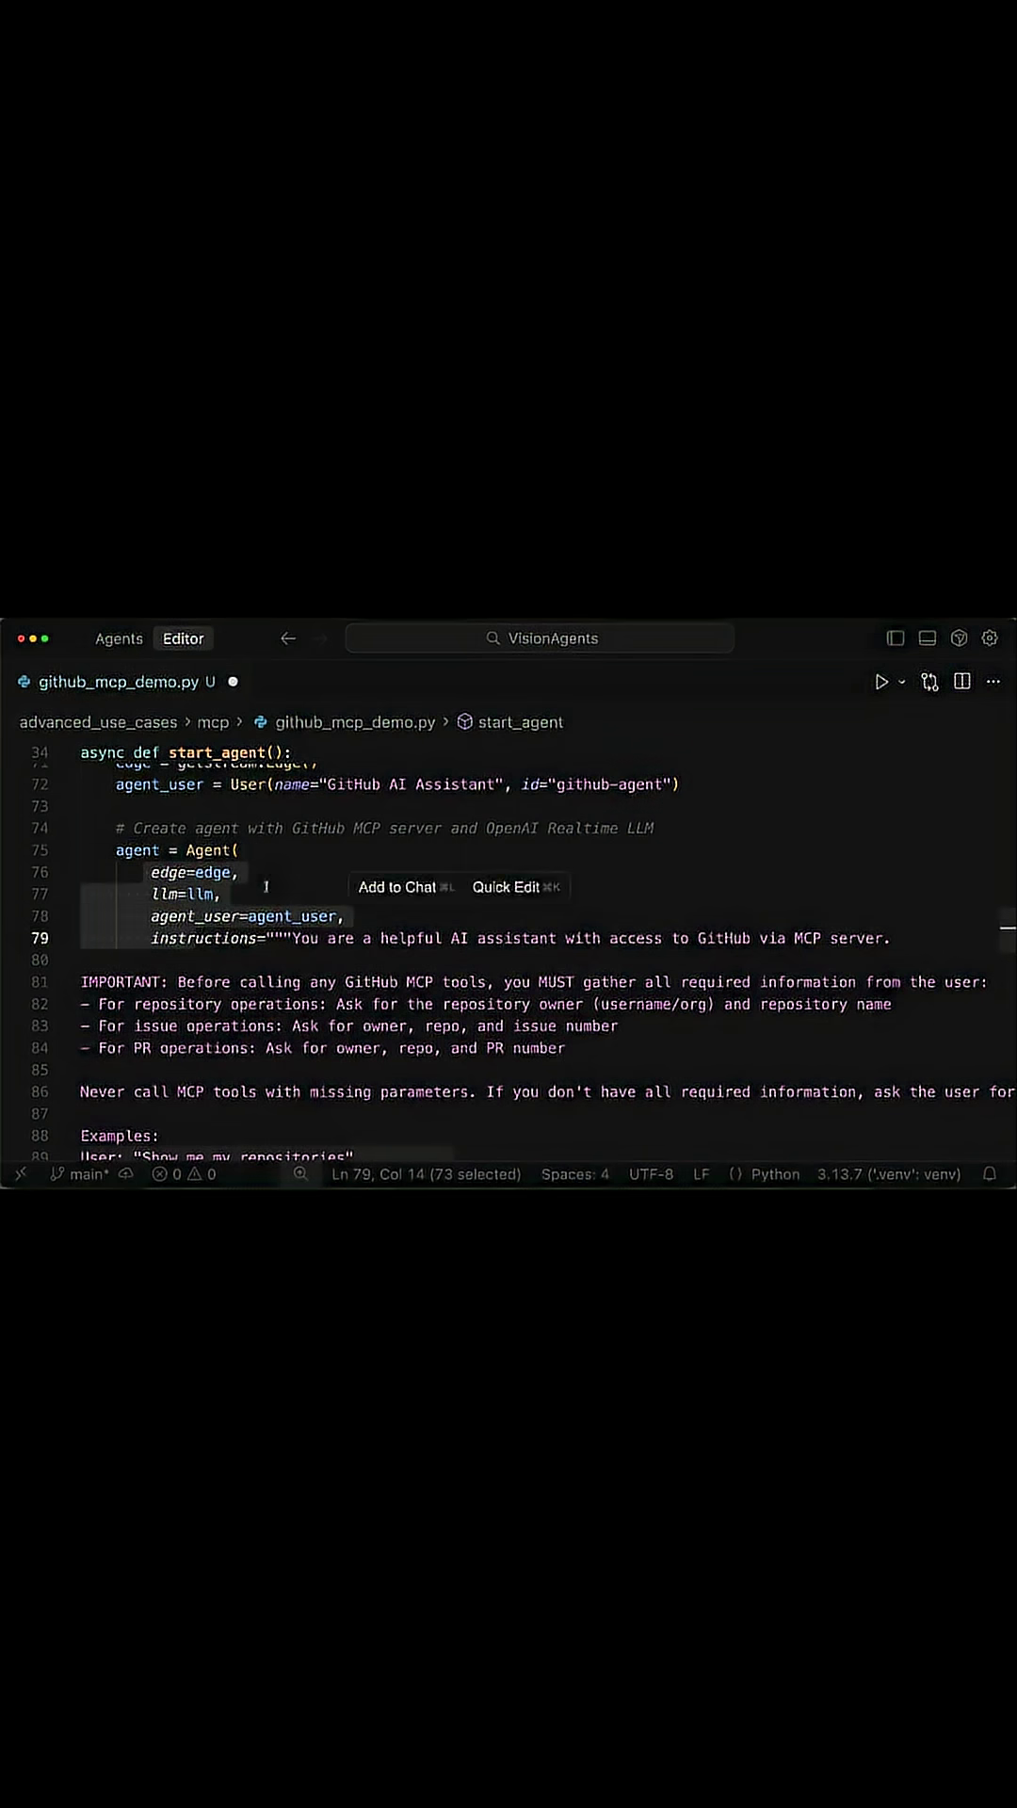
{"action": "left_click", "coordinate": [269, 889]}
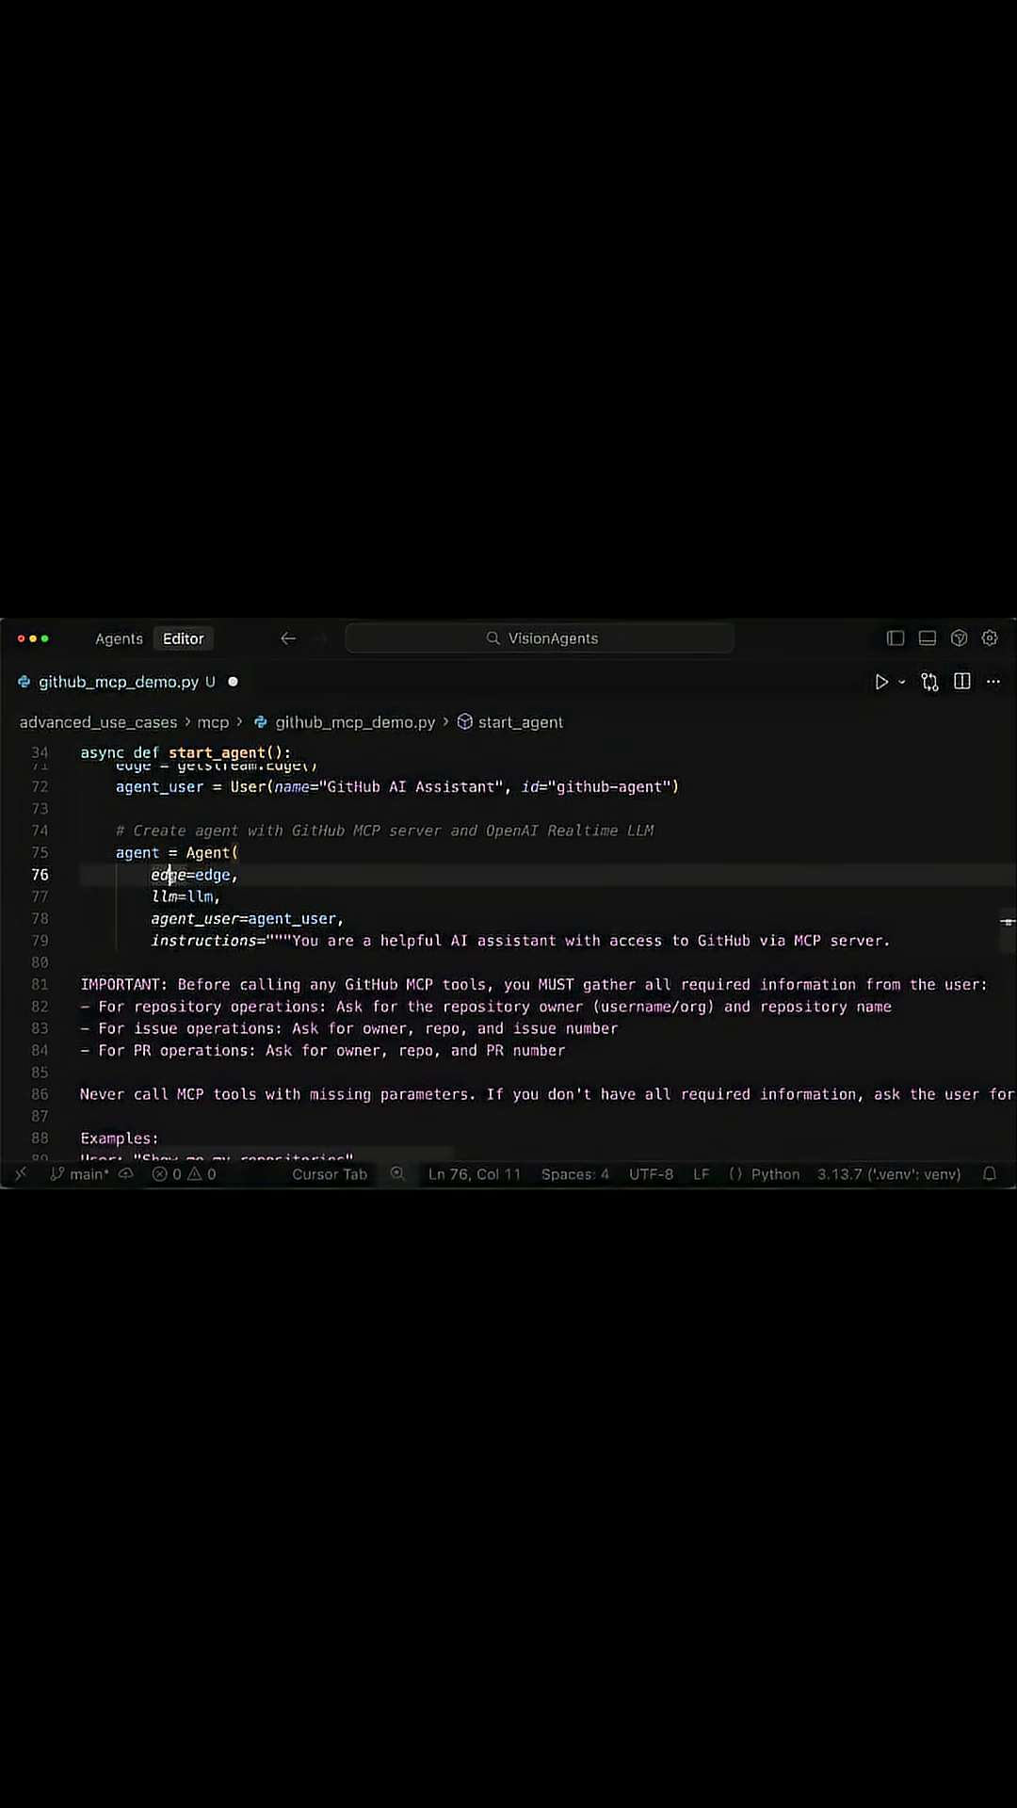
{"action": "left_click", "coordinate": [167, 896]}
{"action": "left_click", "coordinate": [157, 917]}
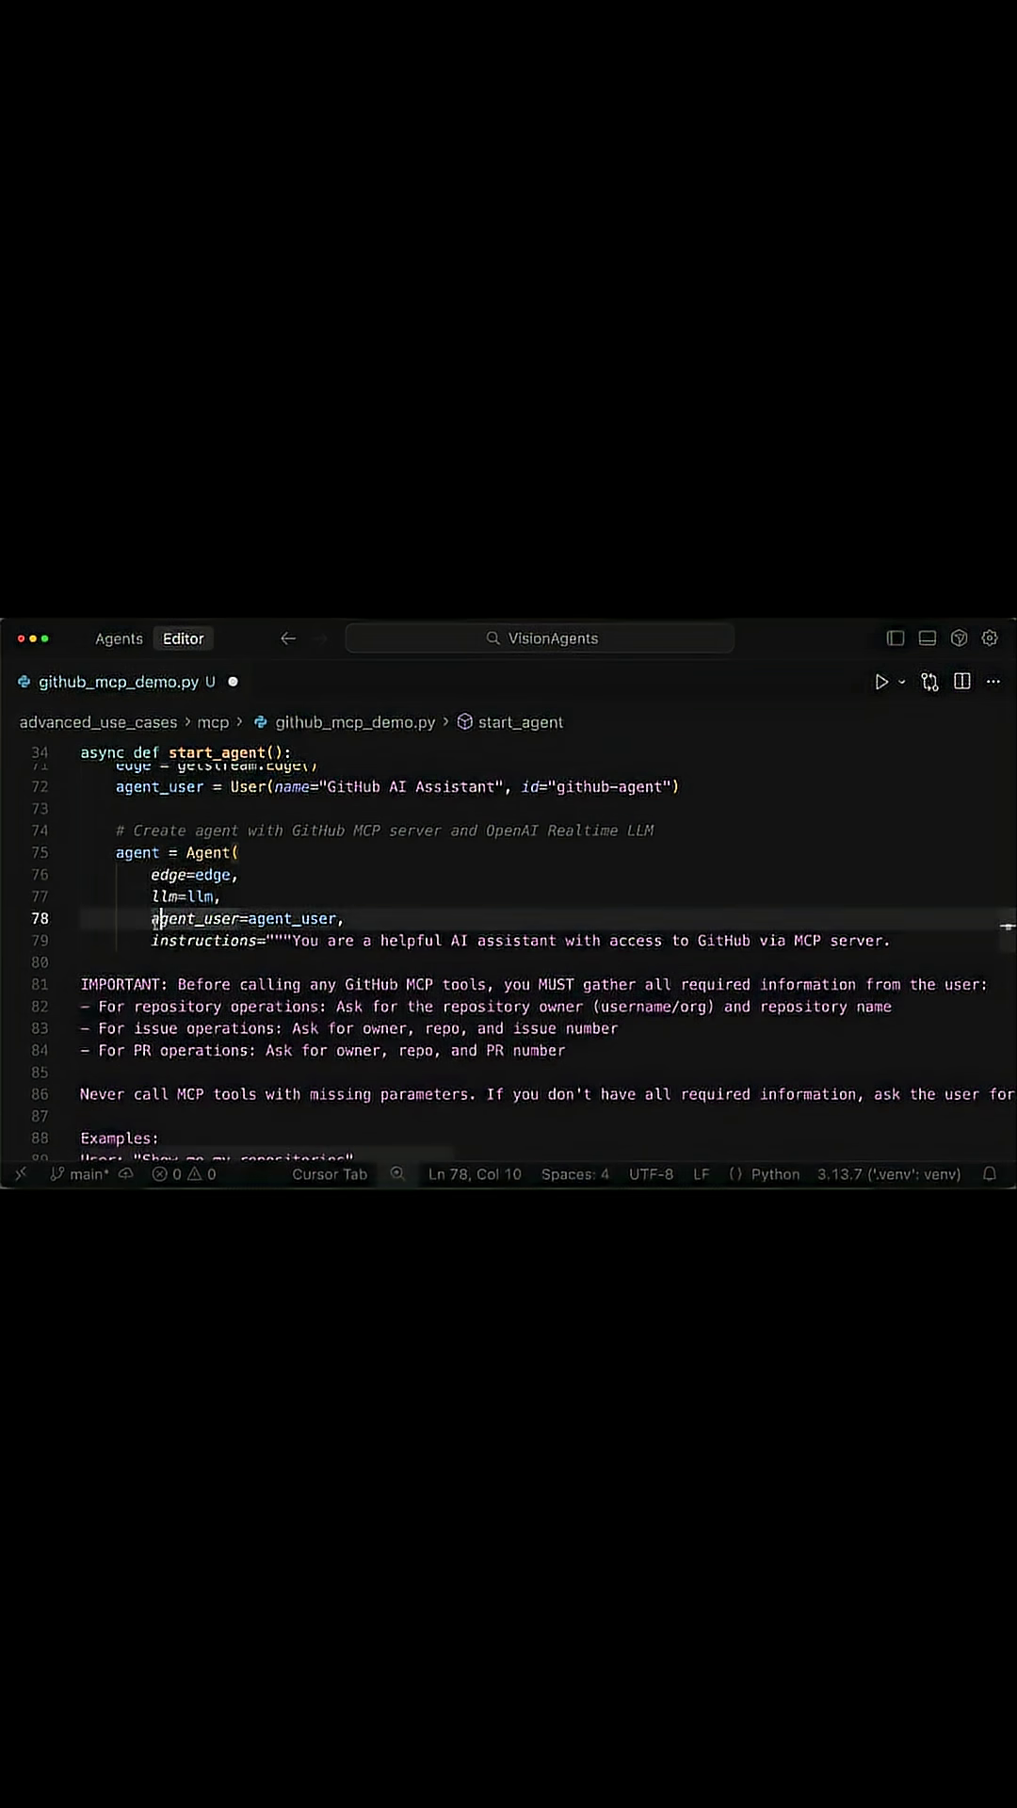
{"action": "scroll", "coordinate": [241, 903], "scroll_direction": "down", "scroll_amount": 4}
{"action": "scroll", "coordinate": [248, 819], "scroll_direction": "down", "scroll_amount": 3}
{"action": "left_click", "coordinate": [249, 807]}
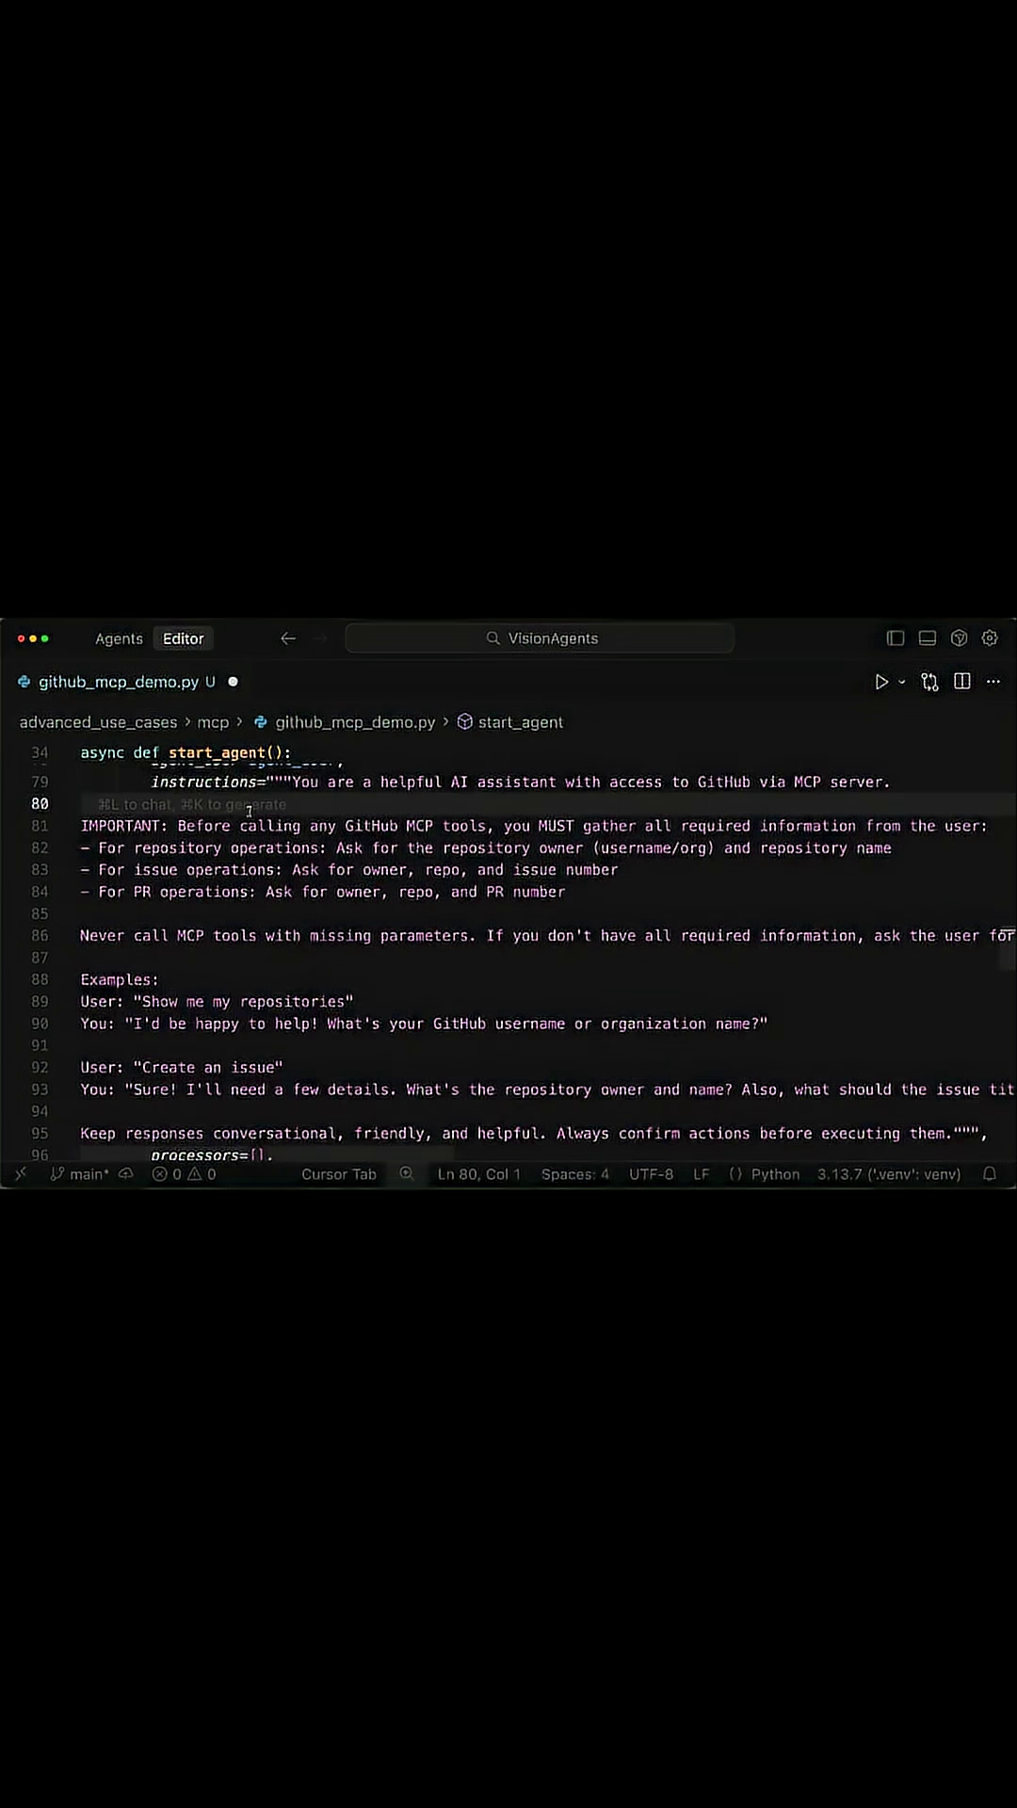
{"action": "triple_click", "coordinate": [290, 782]}
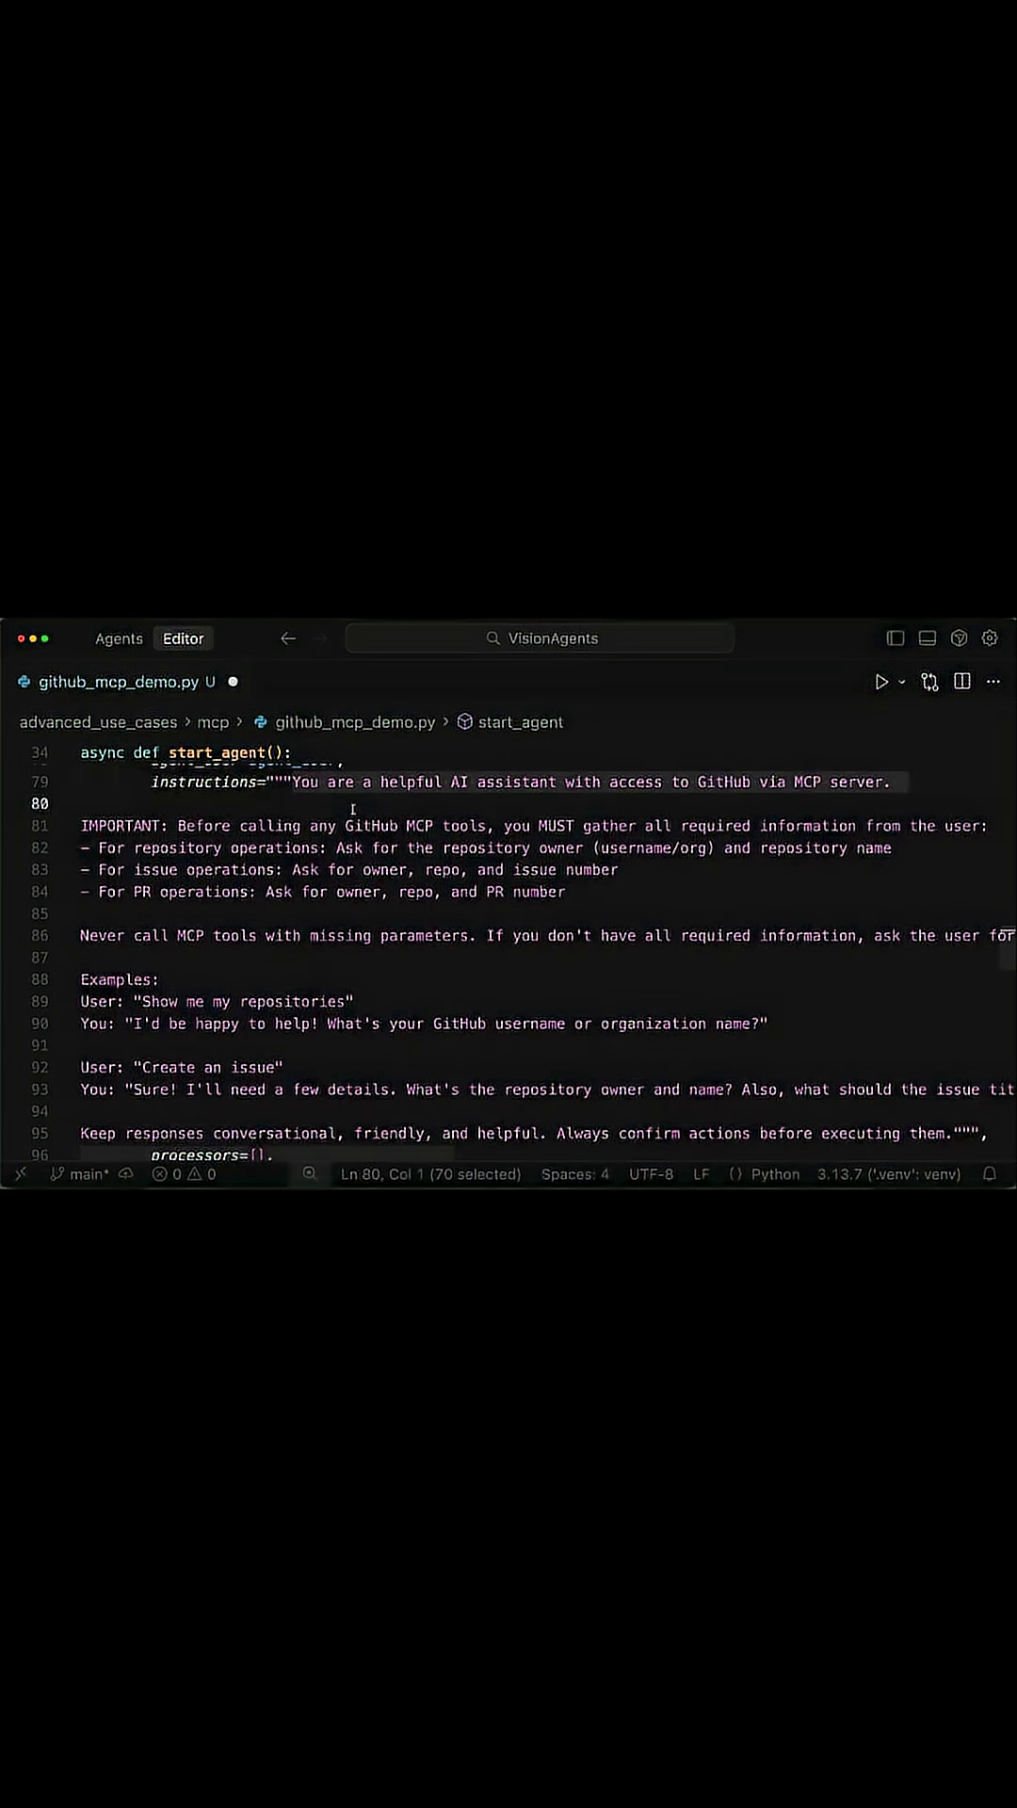
{"action": "left_click", "coordinate": [354, 808]}
{"action": "scroll", "coordinate": [354, 809], "scroll_direction": "down", "scroll_amount": 5}
{"action": "scroll", "coordinate": [353, 808], "scroll_direction": "down", "scroll_amount": 2}
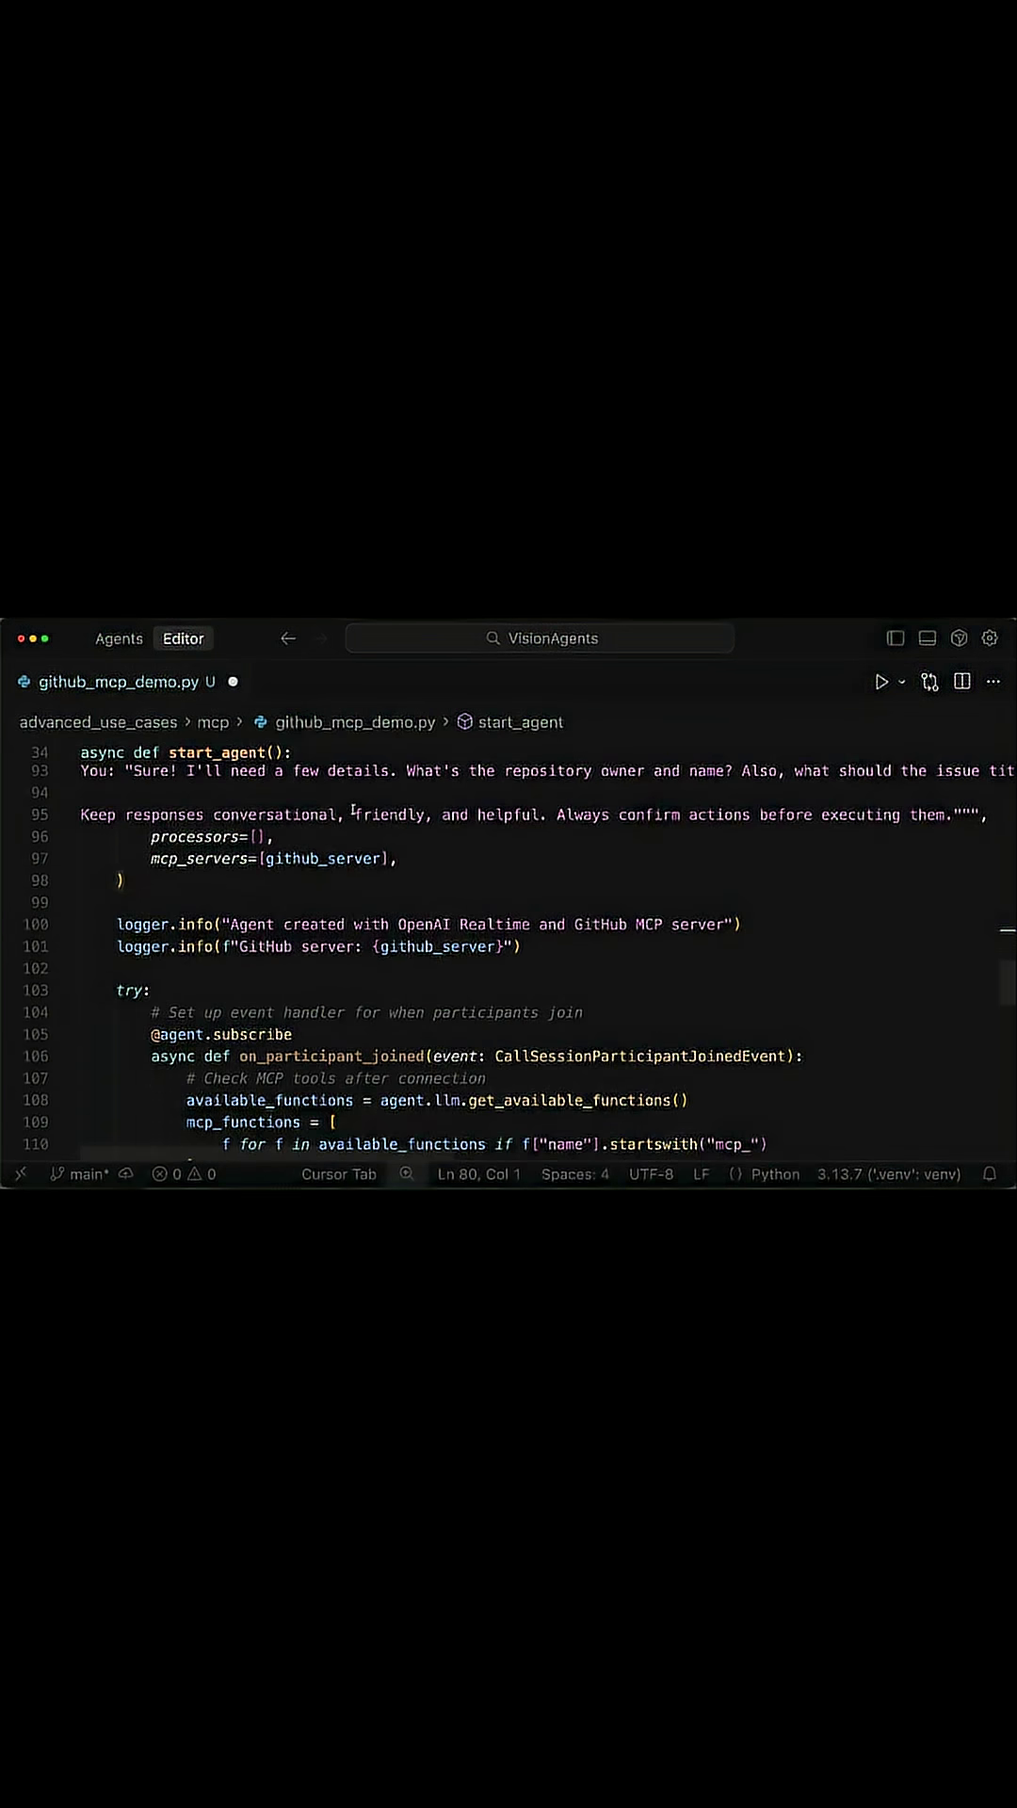
{"action": "left_click_drag", "start_coordinate": [140, 836], "coordinate": [257, 836]}
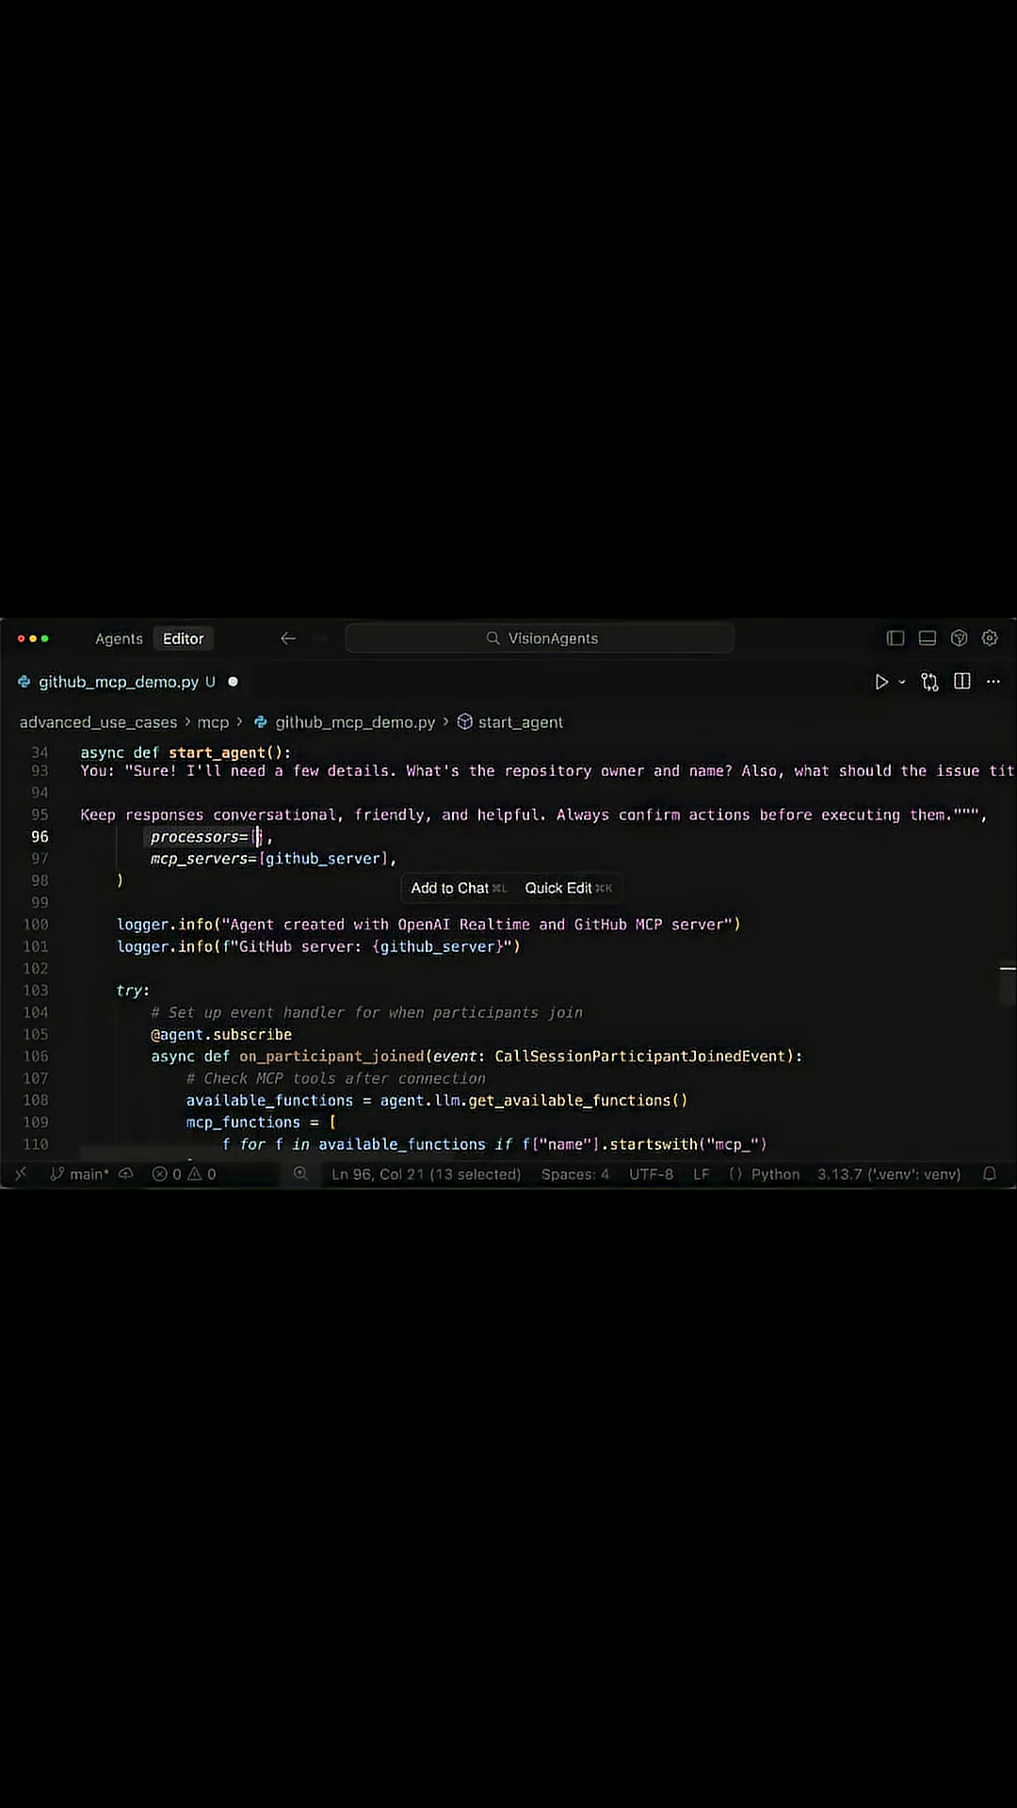
{"action": "left_click_drag", "start_coordinate": [147, 858], "coordinate": [250, 858]}
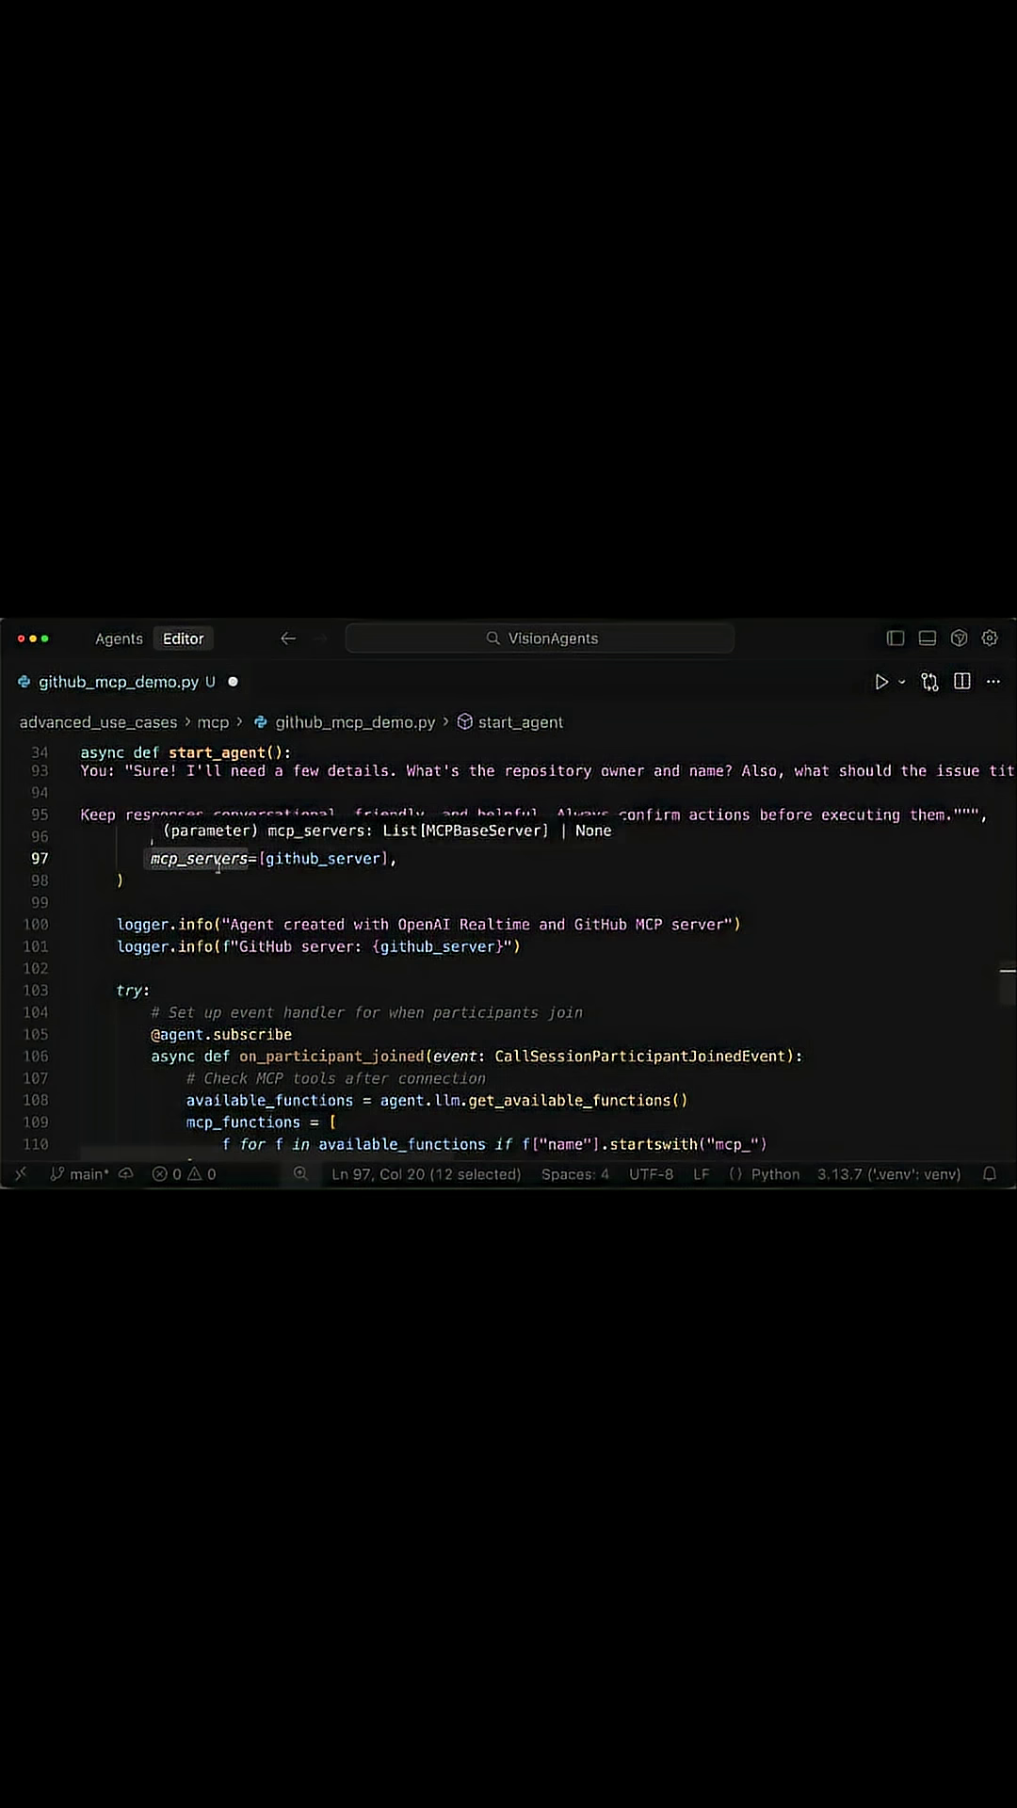
{"action": "scroll", "coordinate": [218, 869], "scroll_direction": "up", "scroll_amount": 2}
{"action": "scroll", "coordinate": [219, 869], "scroll_direction": "down", "scroll_amount": 7}
{"action": "scroll", "coordinate": [219, 869], "scroll_direction": "down", "scroll_amount": 2}
{"action": "scroll", "coordinate": [219, 868], "scroll_direction": "down", "scroll_amount": 2}
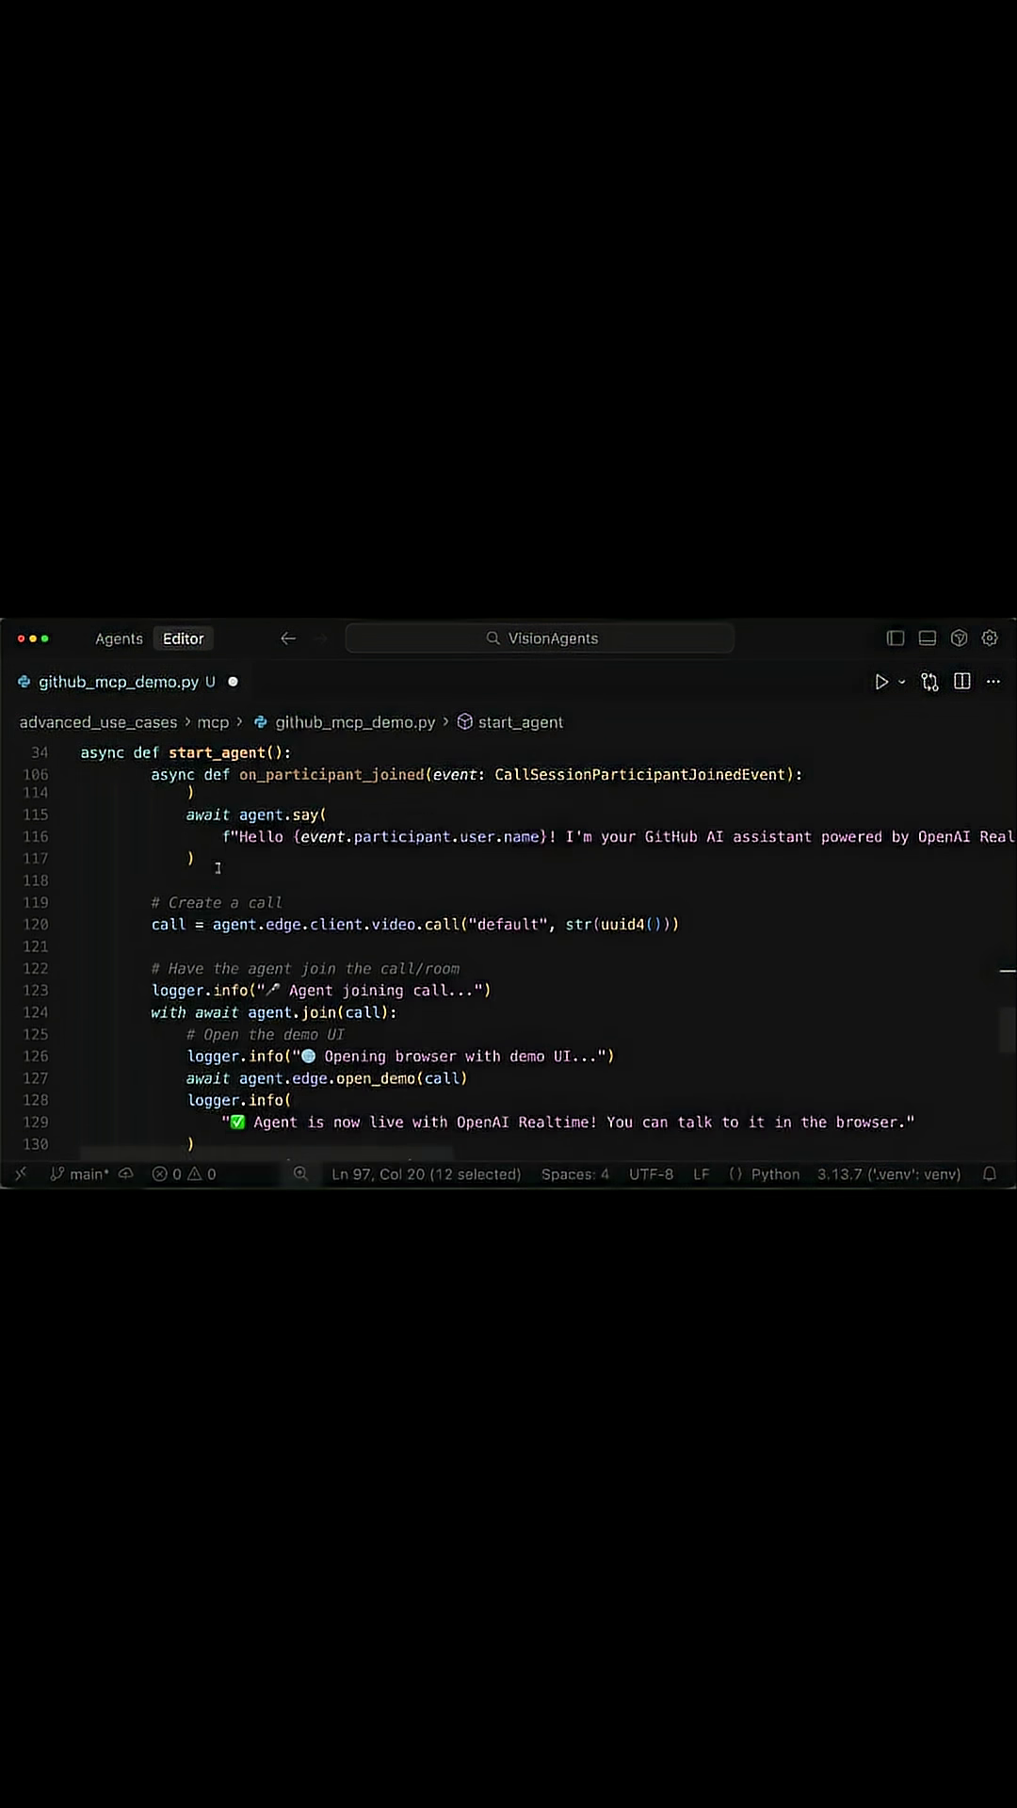
{"action": "scroll", "coordinate": [211, 834], "scroll_direction": "down", "scroll_amount": 1}
{"action": "left_click_drag", "start_coordinate": [214, 834], "coordinate": [502, 835]}
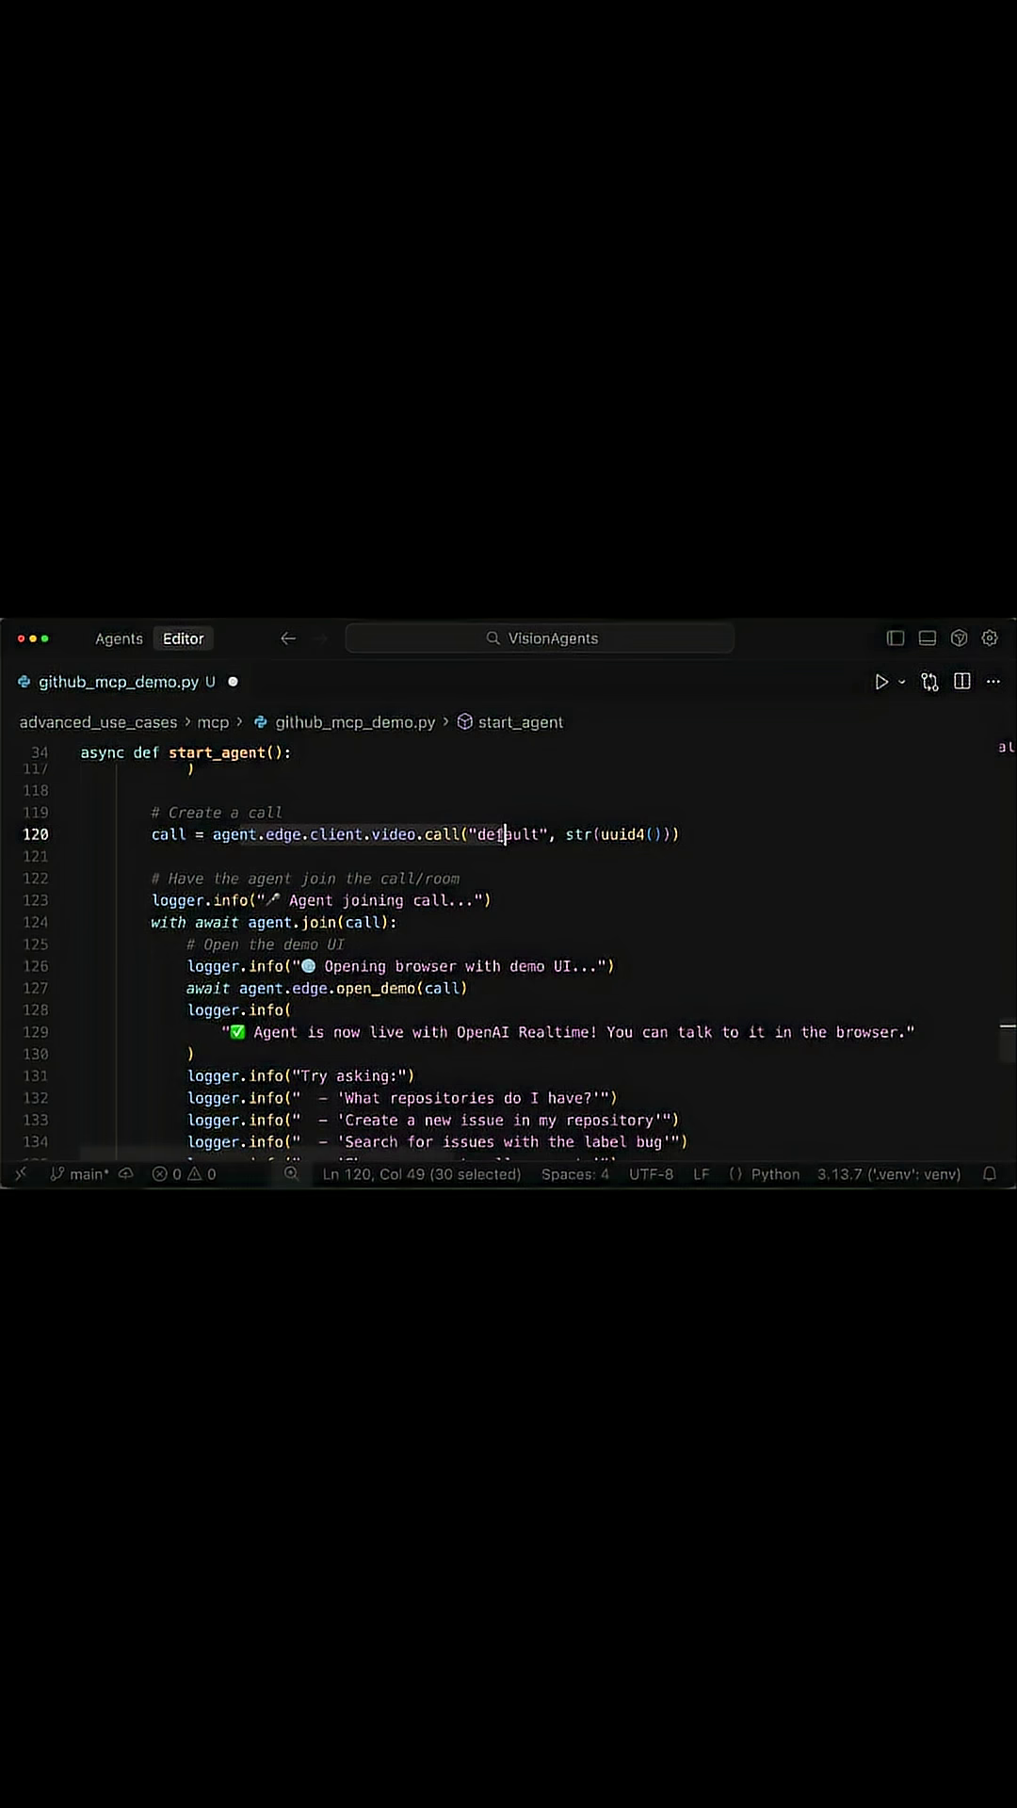
{"action": "scroll", "coordinate": [501, 835], "scroll_direction": "down", "scroll_amount": 1}
{"action": "scroll", "coordinate": [502, 835], "scroll_direction": "down", "scroll_amount": 10}
{"action": "scroll", "coordinate": [500, 835], "scroll_direction": "down", "scroll_amount": 1}
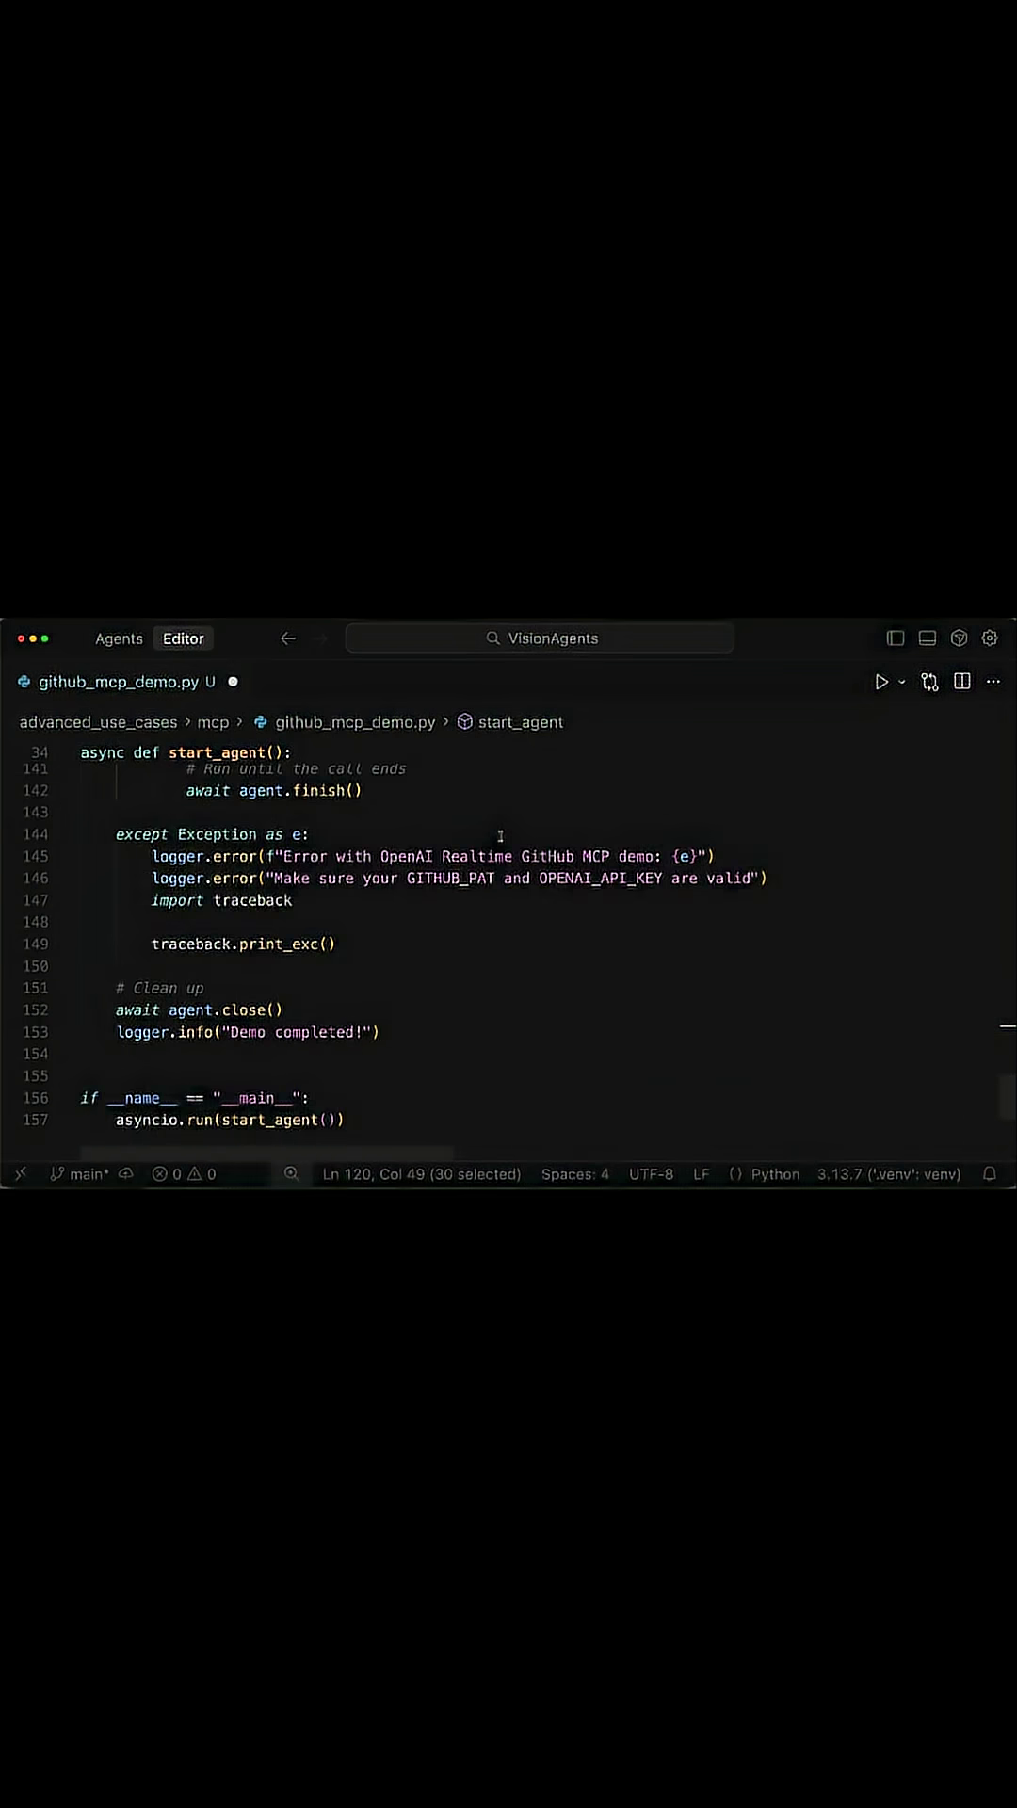
{"action": "scroll", "coordinate": [502, 835], "scroll_direction": "down", "scroll_amount": 1}
{"action": "left_click", "coordinate": [199, 862]}
{"action": "left_click", "coordinate": [400, 1017]}
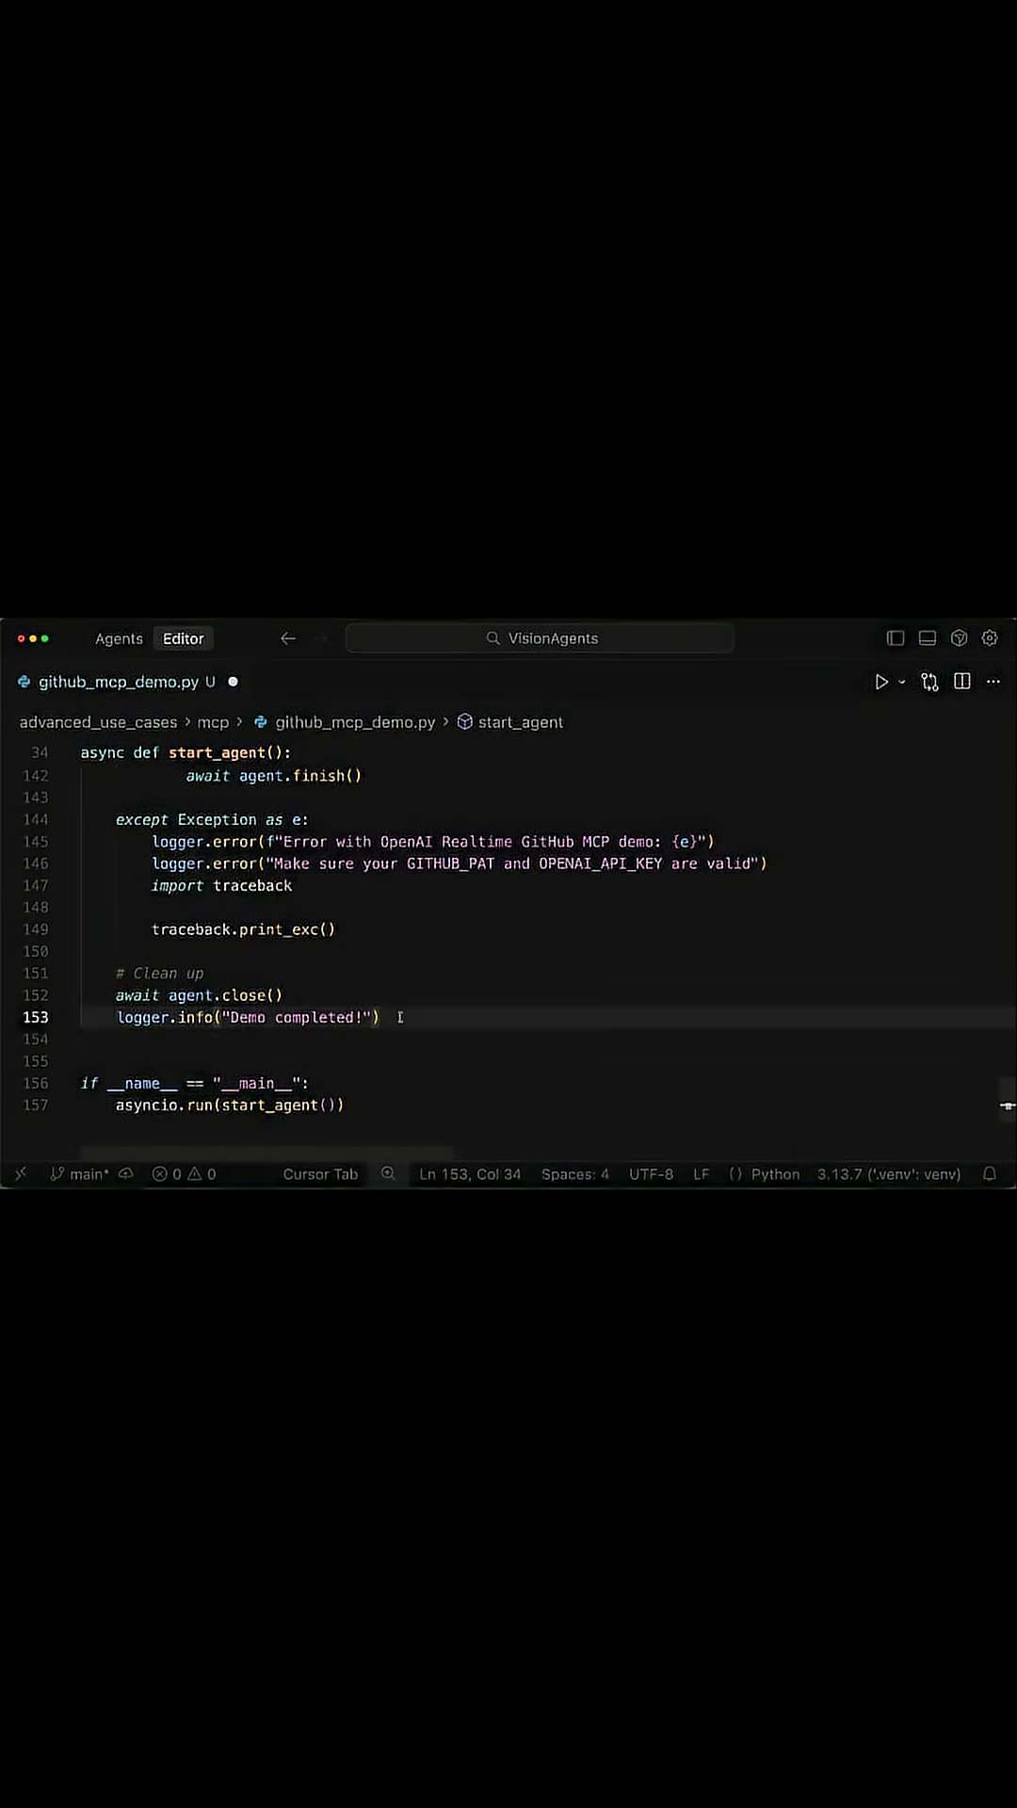
- Run the script from the editor terminal, then alternate between the Stream call and Vision-Agents repository tabs
{"action": "key", "text": "ctrl+grave"}
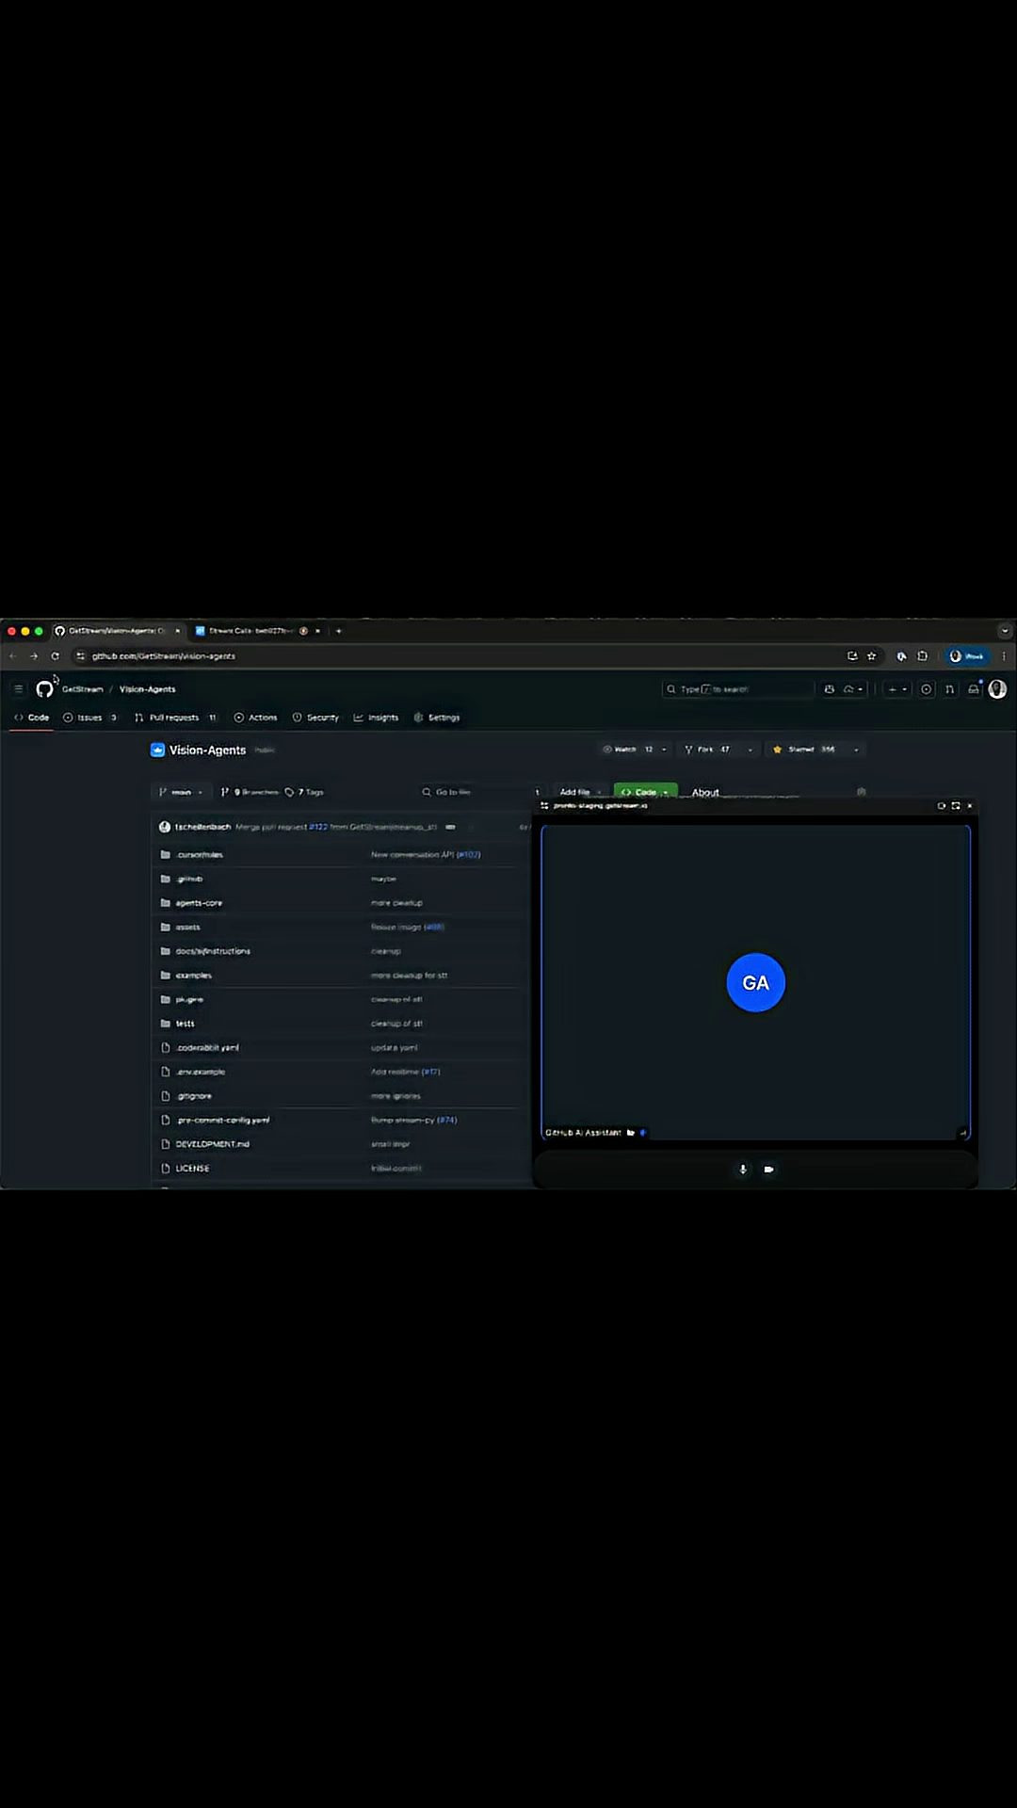
{"action": "left_click", "coordinate": [241, 631]}
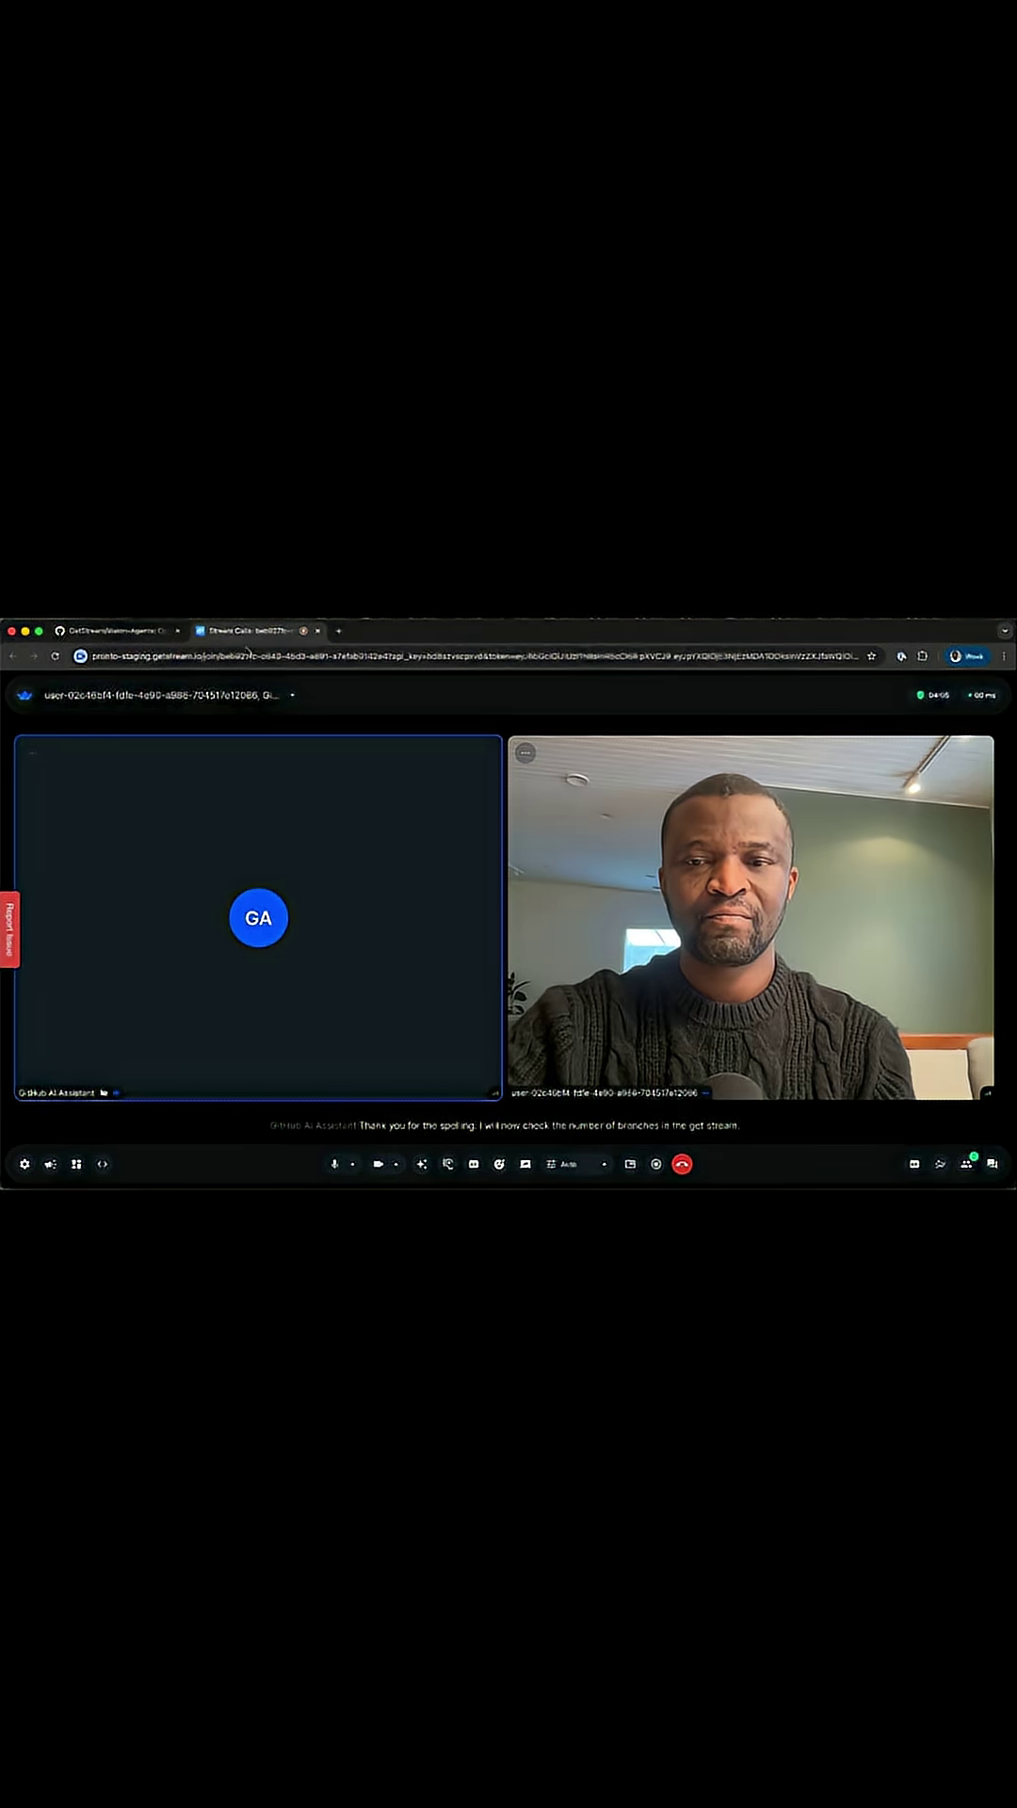
{"action": "left_click", "coordinate": [141, 635]}
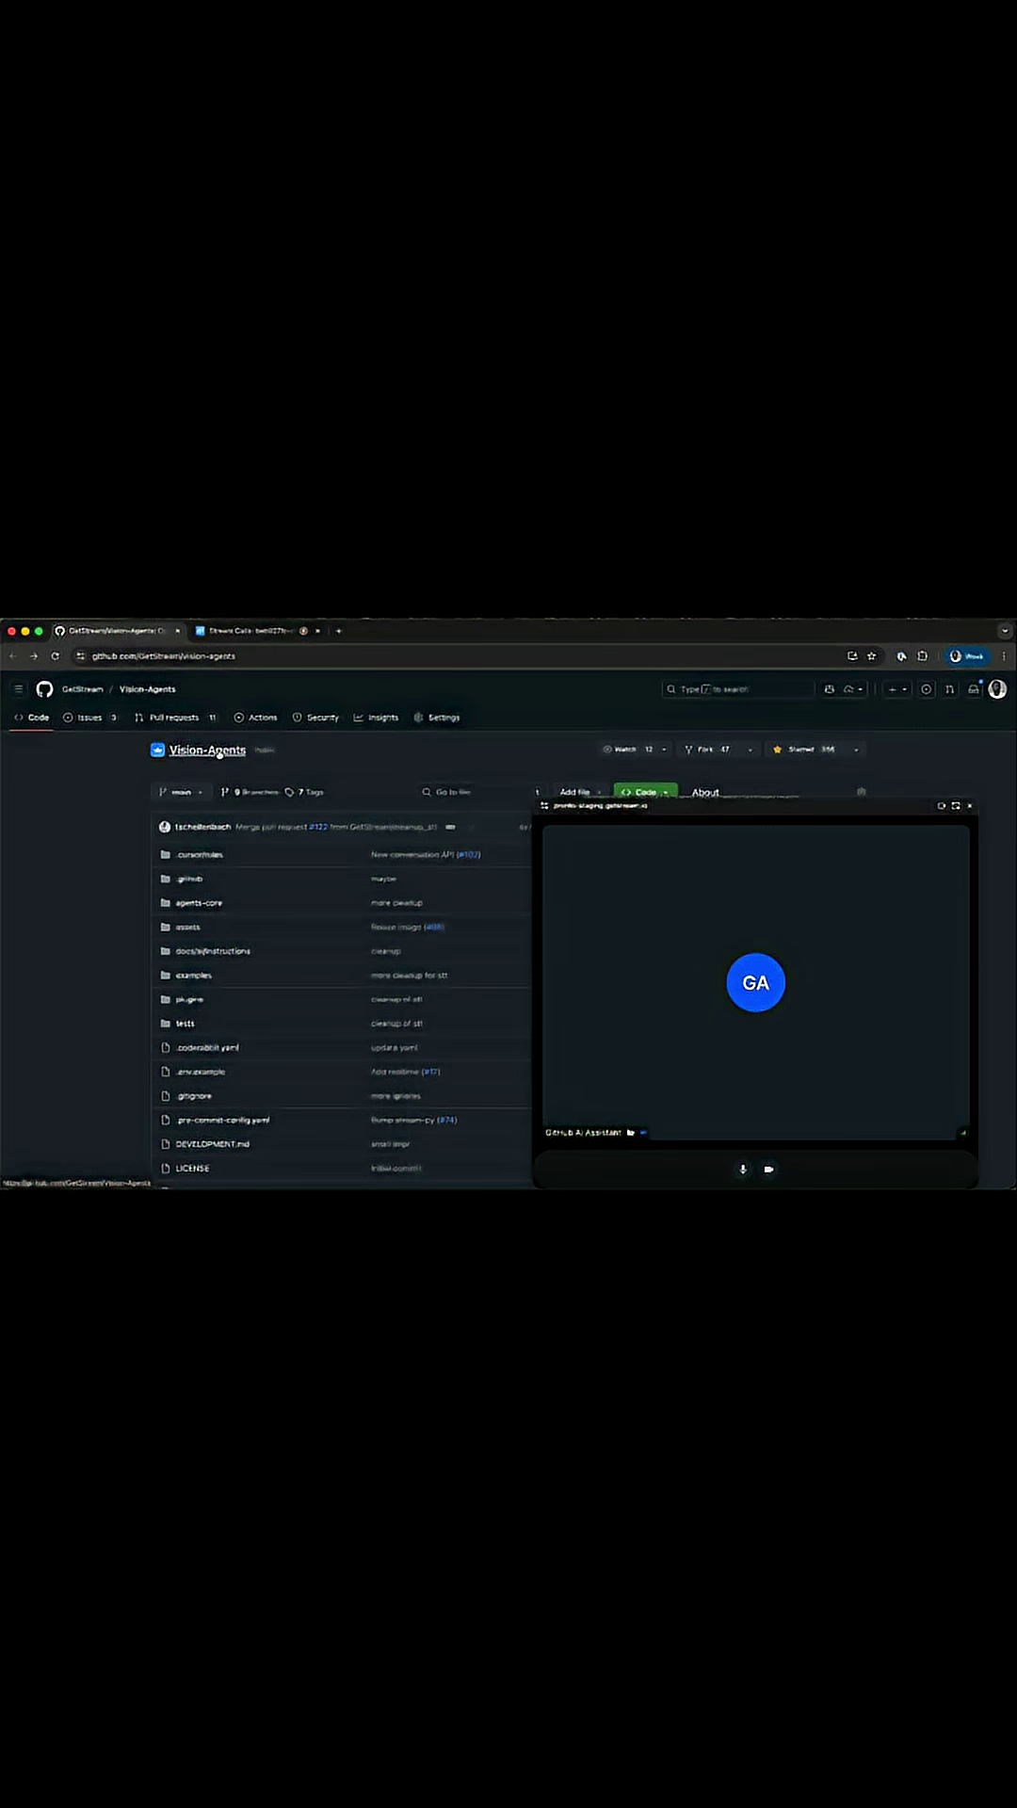
{"action": "left_click", "coordinate": [246, 630]}
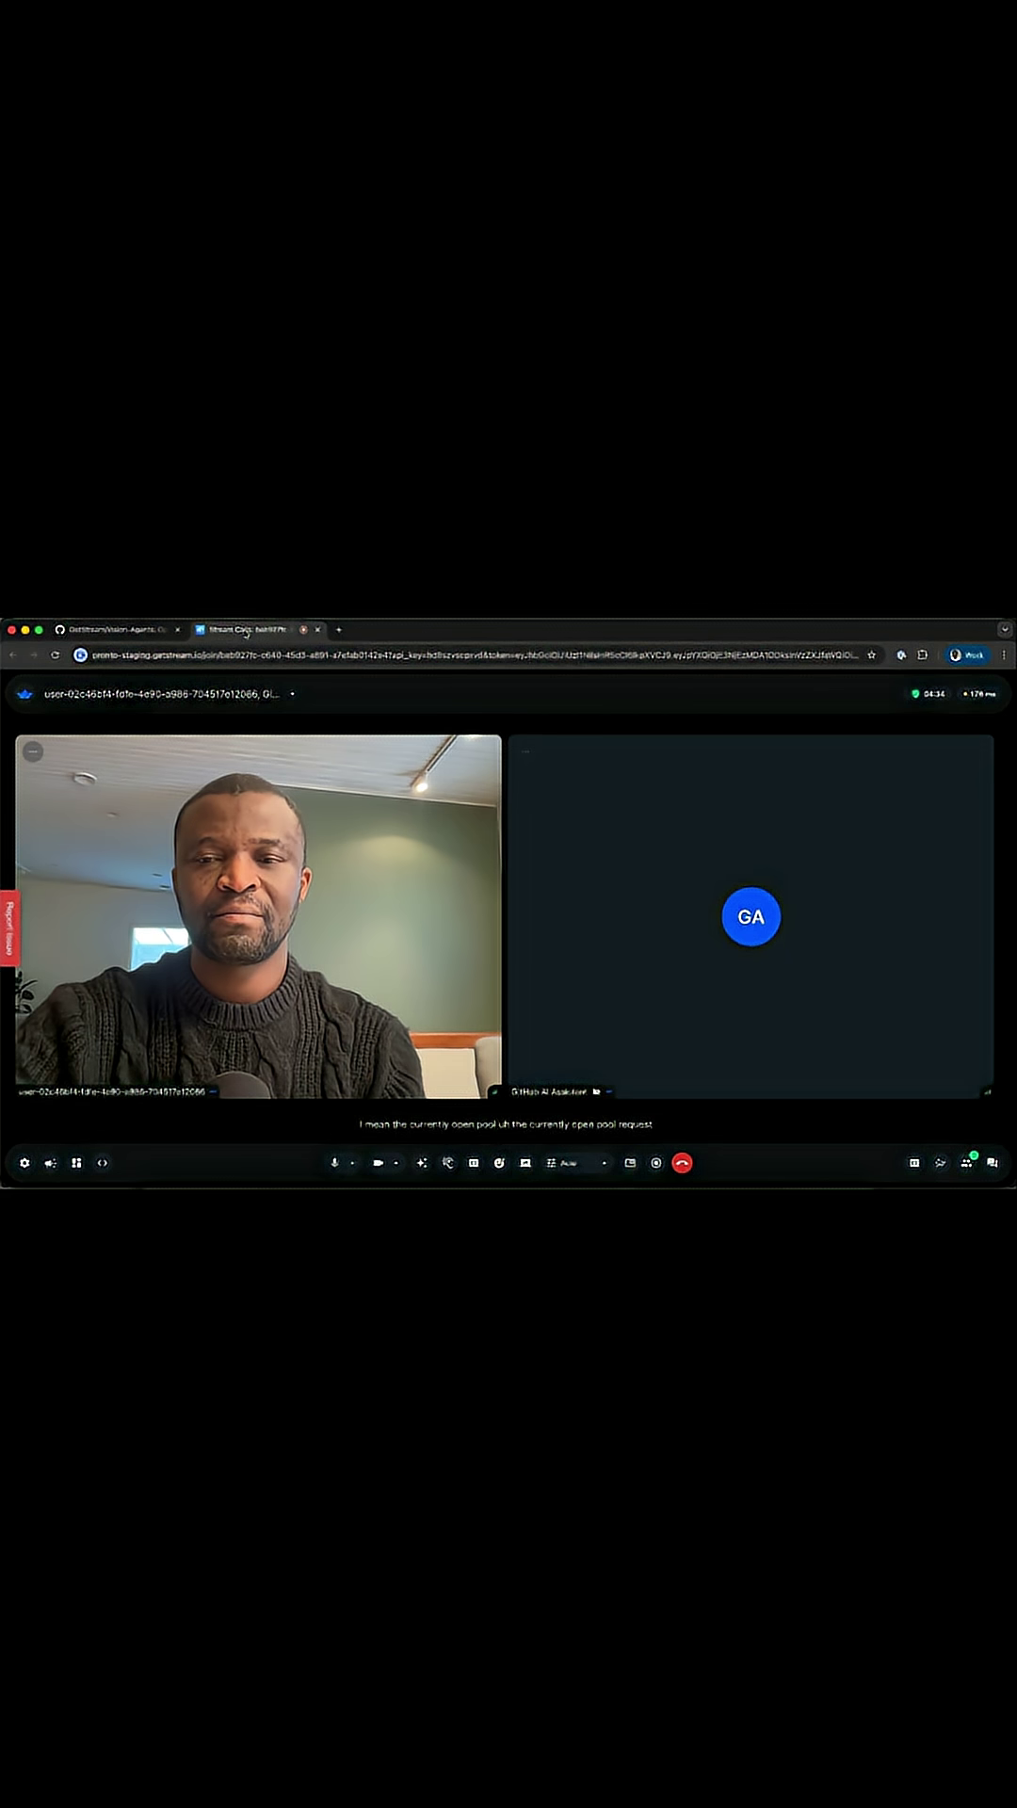
{"action": "left_click", "coordinate": [123, 635]}
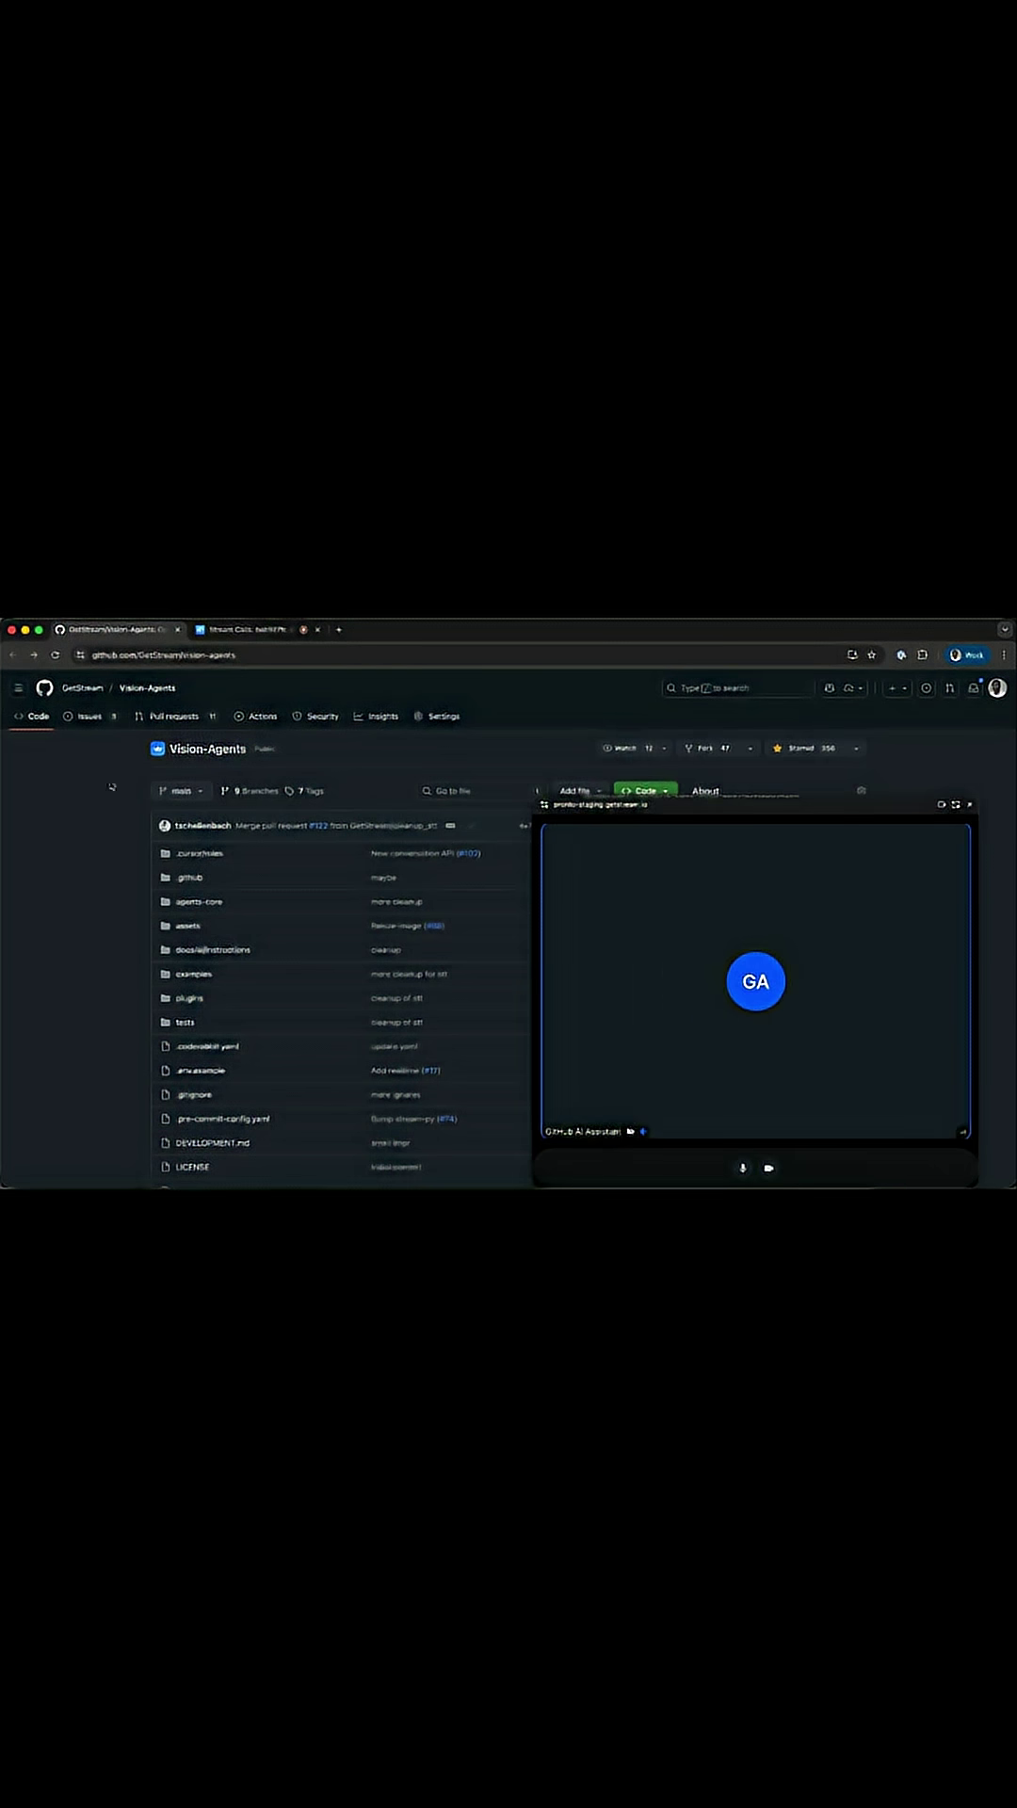